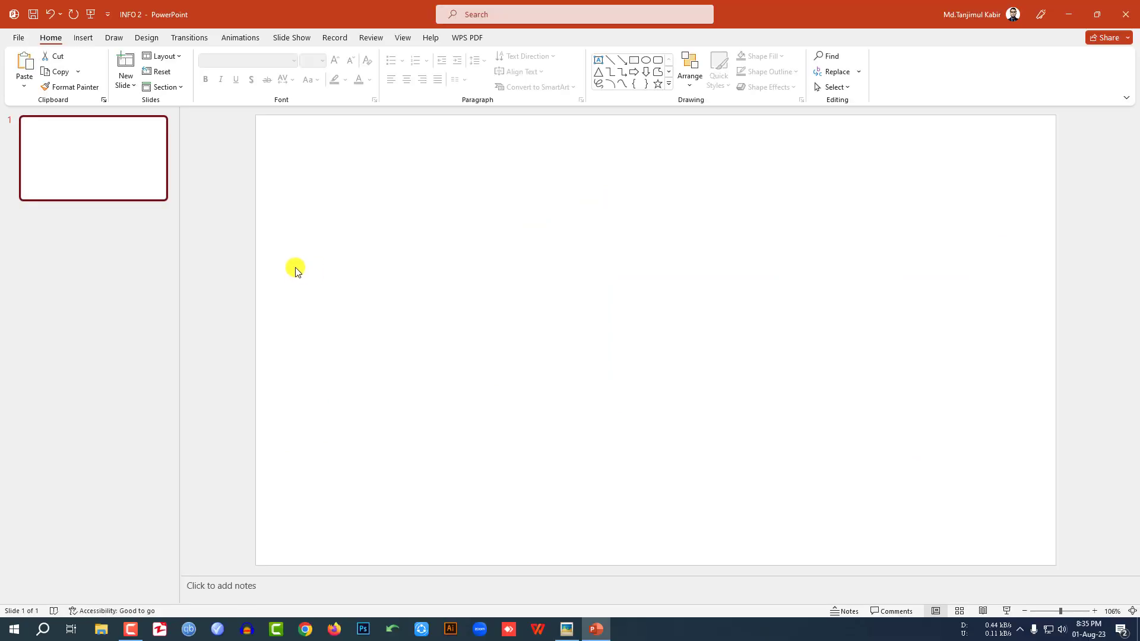
- Switch the ribbon to the Insert tab for the blank slide
click(83, 38)
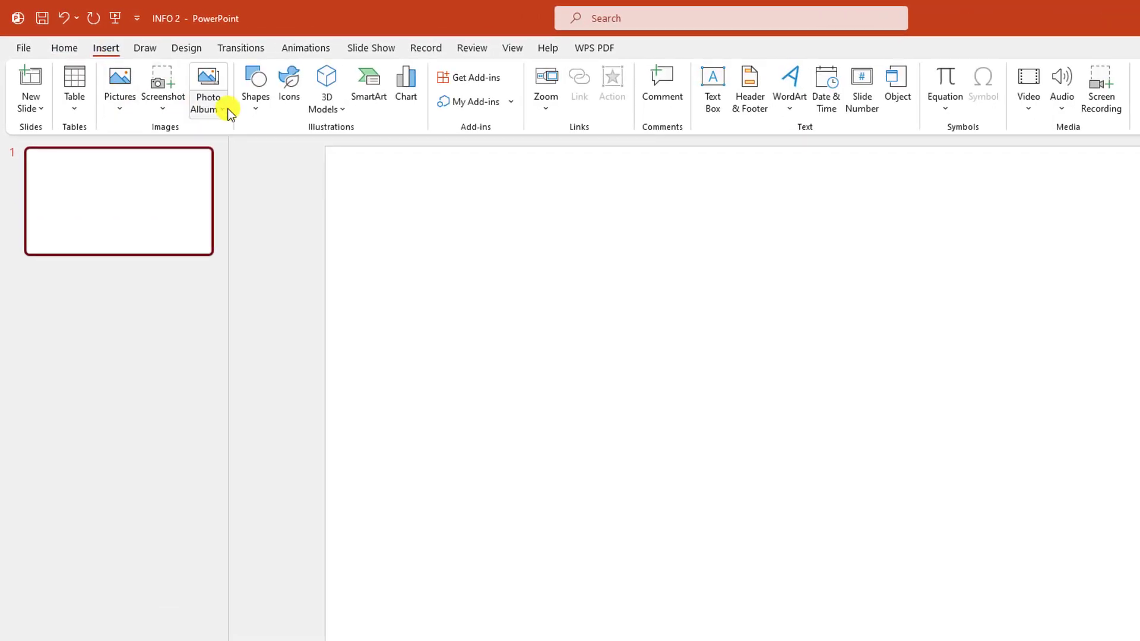
- Draw a rounded rectangle on the left side of the slide
click(248, 109)
click(325, 150)
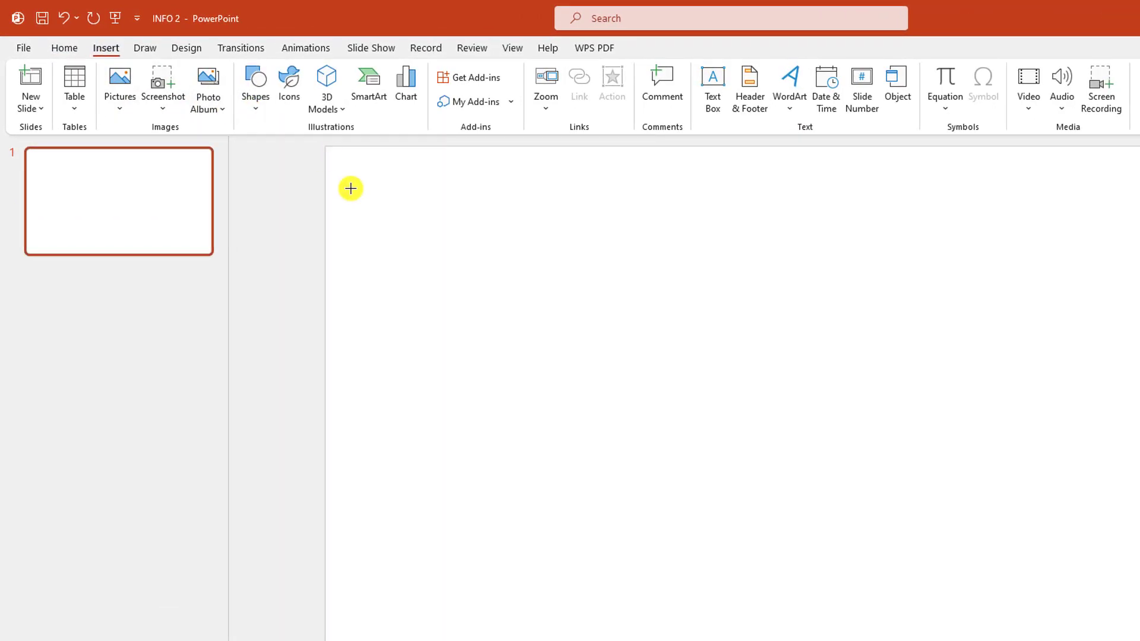
mouse_move(384, 391)
mouse_down()
mouse_move(440, 473)
mouse_move(518, 481)
mouse_up()
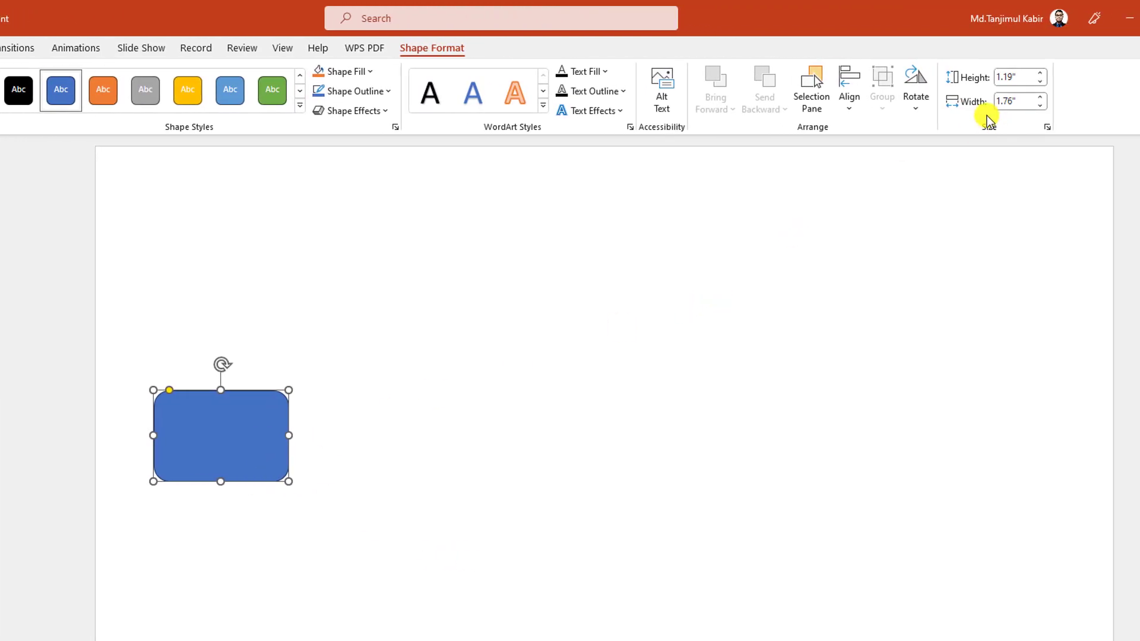
- Resize the rounded rectangle to 1.6" high by 2.2" wide
click(1016, 83)
text(1.6)
click(1013, 100)
text(2.2)
click(653, 380)
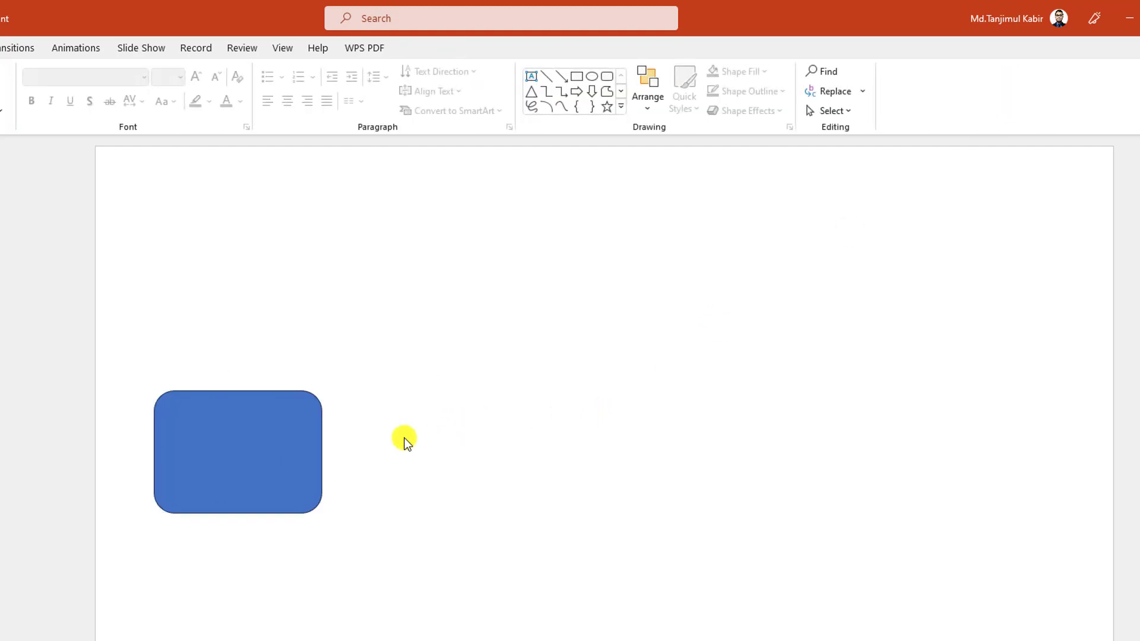
click(283, 440)
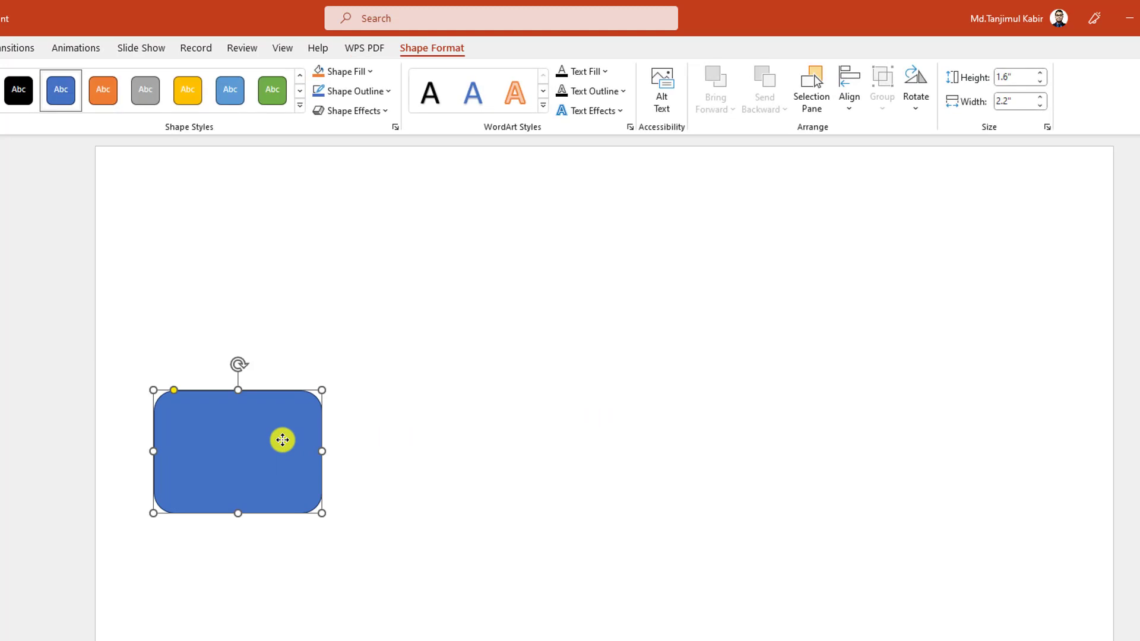
- Set the rectangle to No Fill with a 6 pt purple outline, then duplicate it
click(366, 73)
click(330, 282)
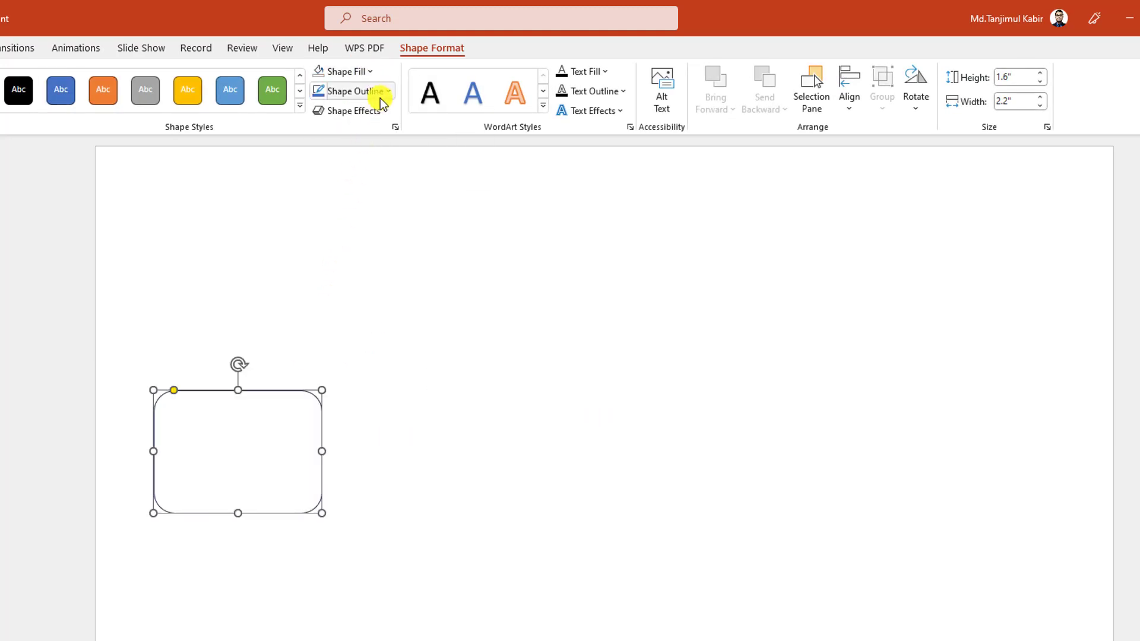
click(381, 94)
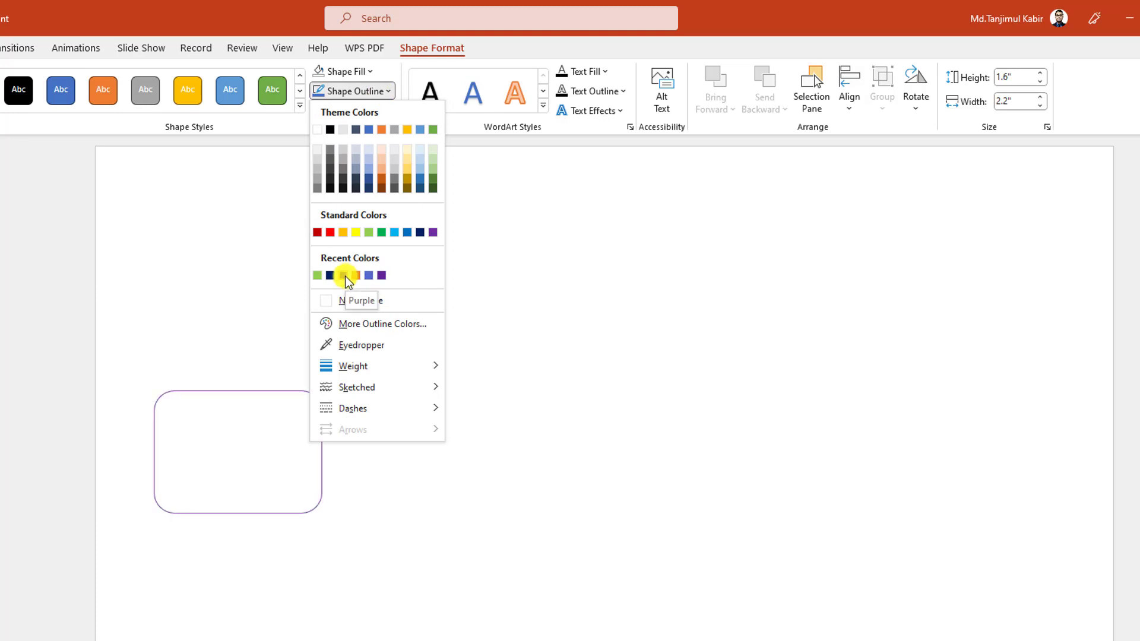
click(344, 277)
click(386, 93)
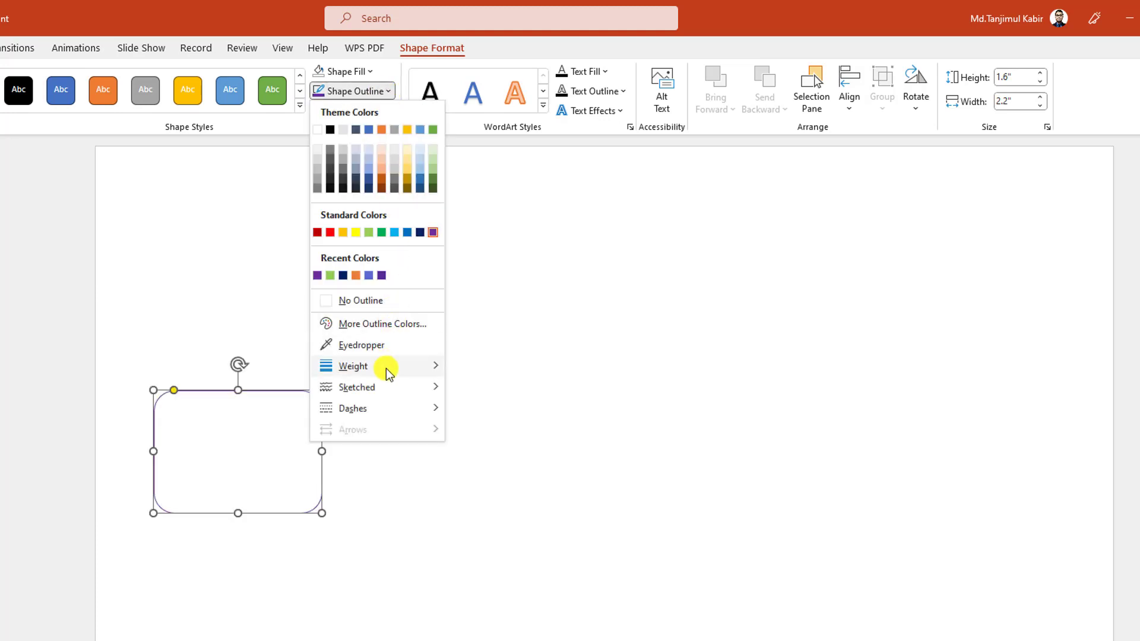
mouse_move(386, 368)
click(506, 522)
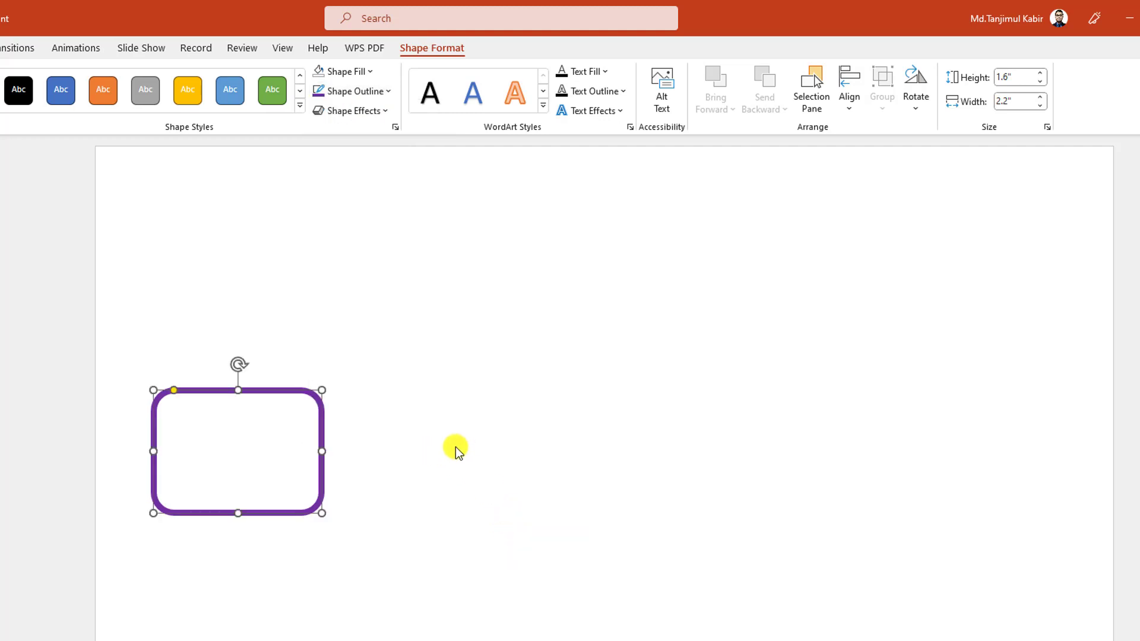
key(ctrl+d)
- Line up four box copies in a row and distribute them horizontally
drag(313, 521, 541, 517)
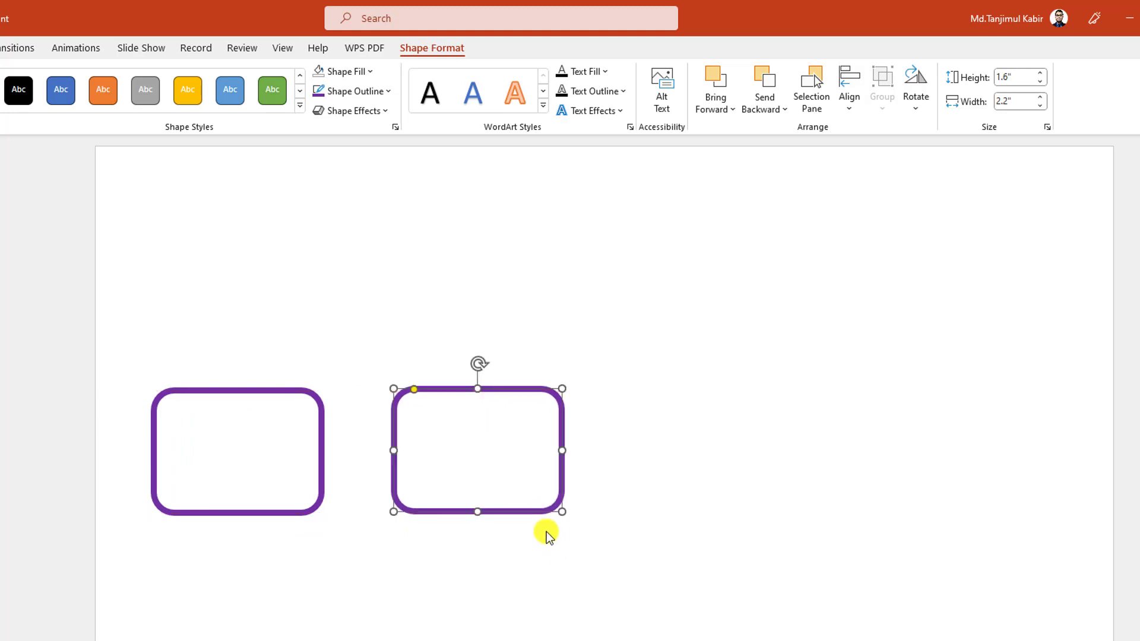
key(ctrl+d)
key(ctrl+d)
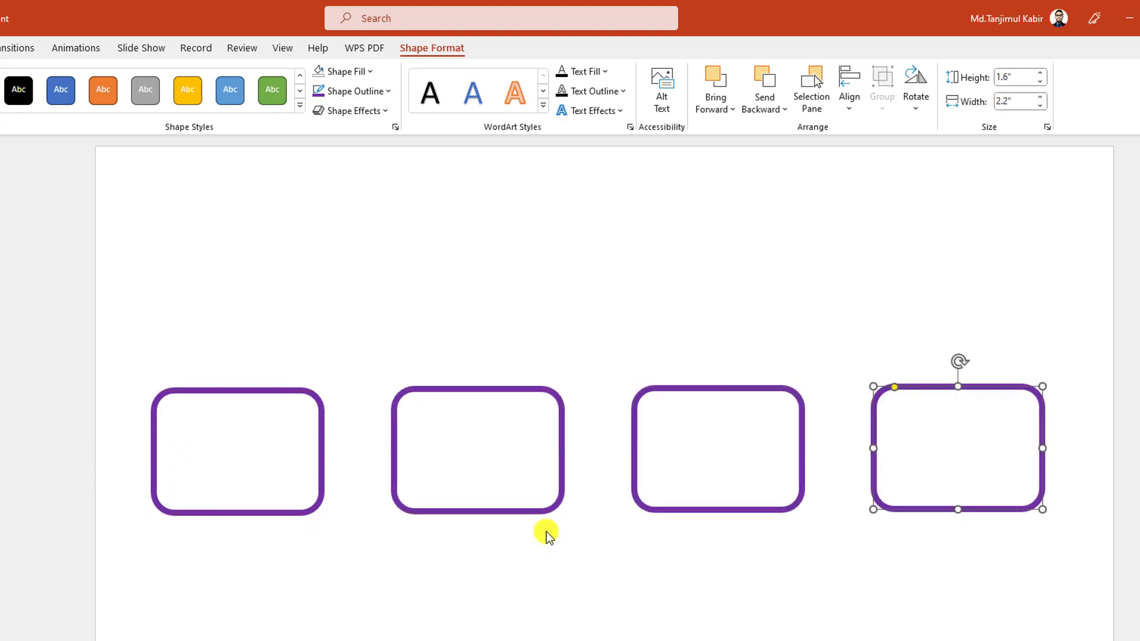
drag(89, 208, 1131, 638)
key(Right)
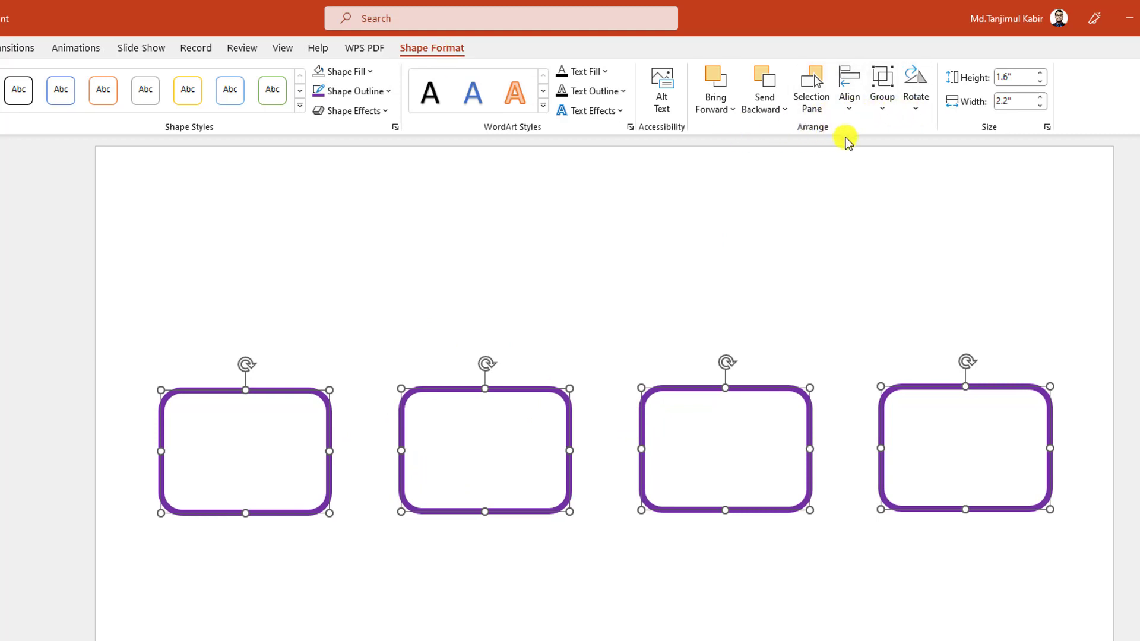
click(846, 113)
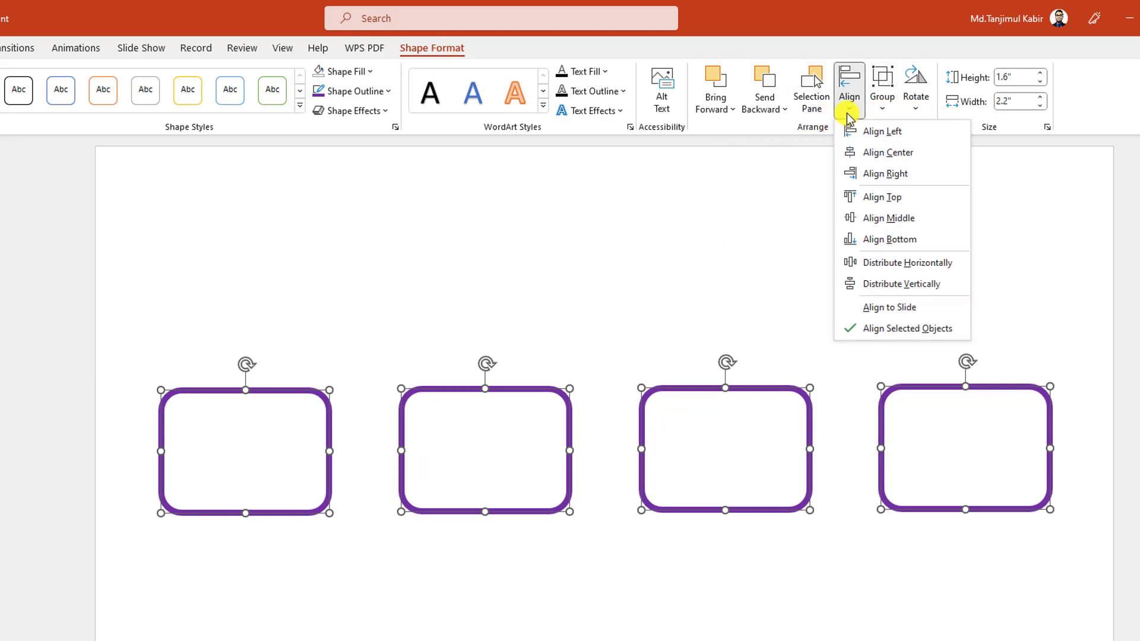
click(884, 269)
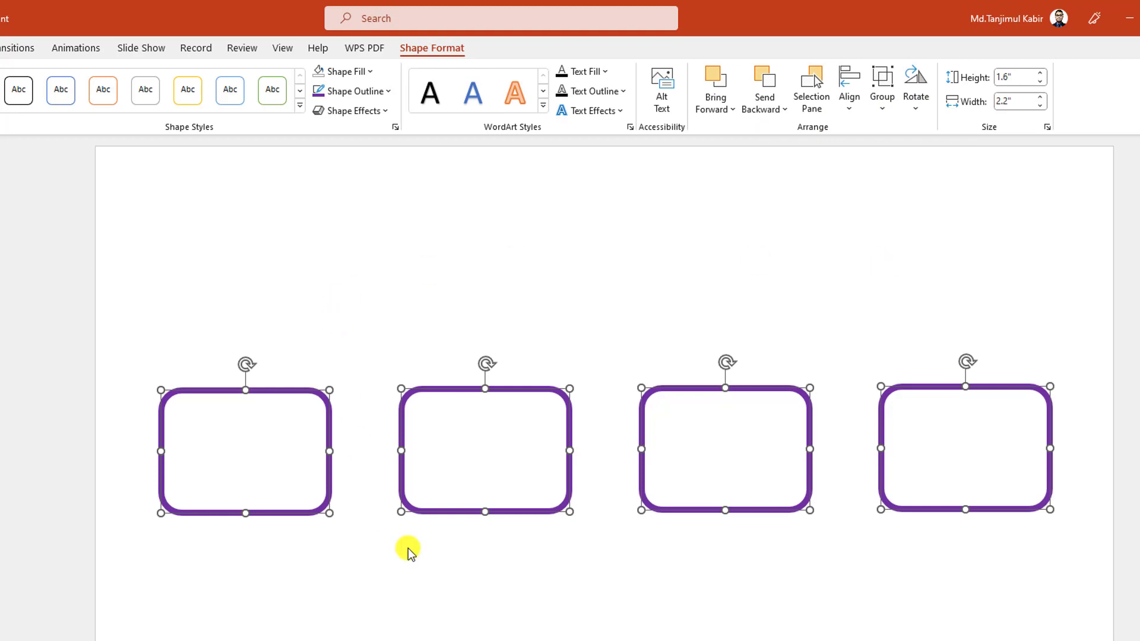
click(366, 585)
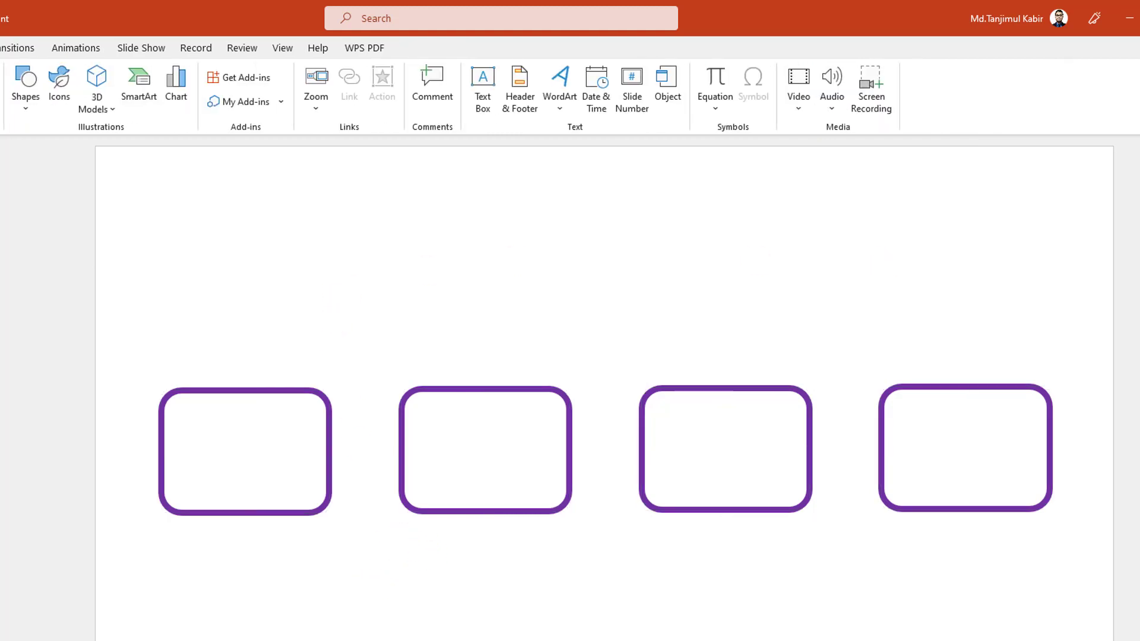
- Draw a small rounded rectangle on the first box's bottom edge and round it into a pill
click(23, 111)
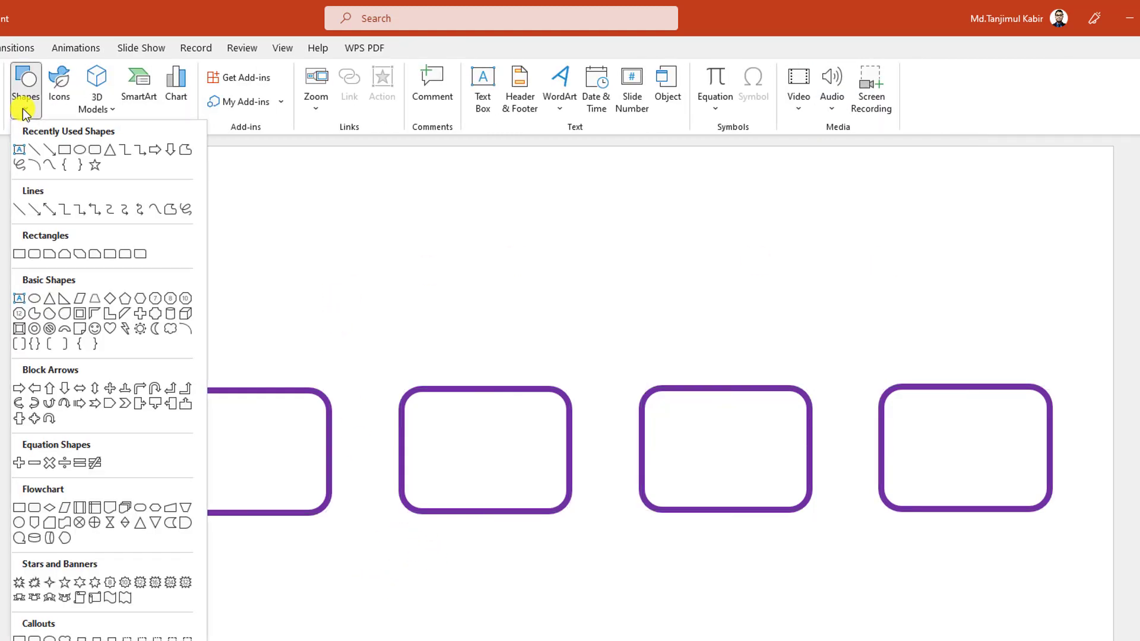
click(94, 151)
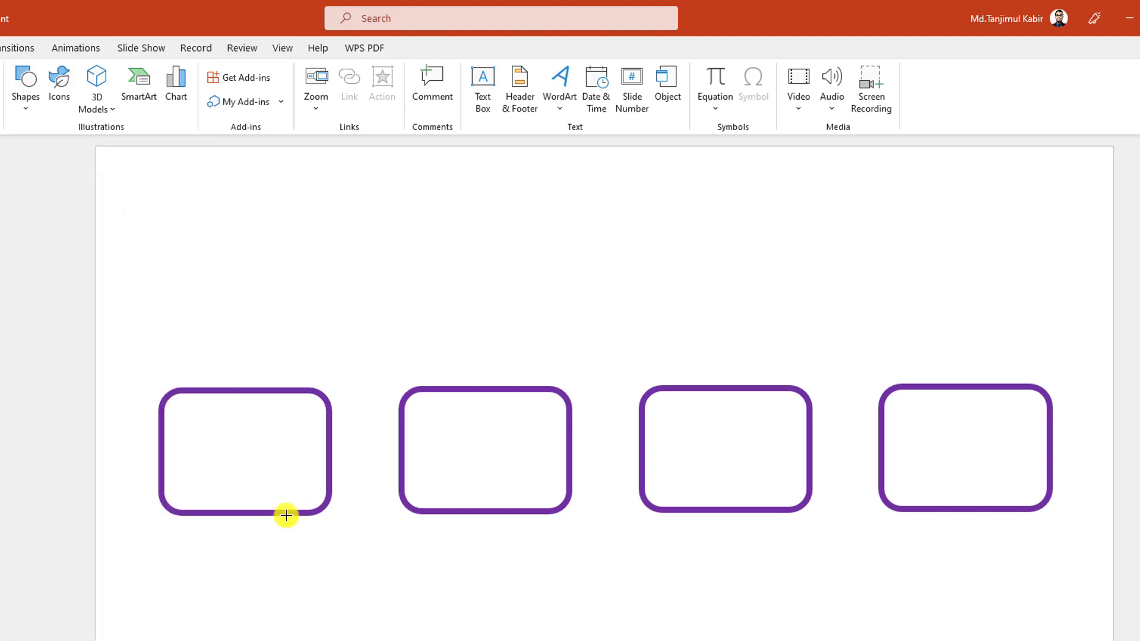
drag(245, 499, 339, 537)
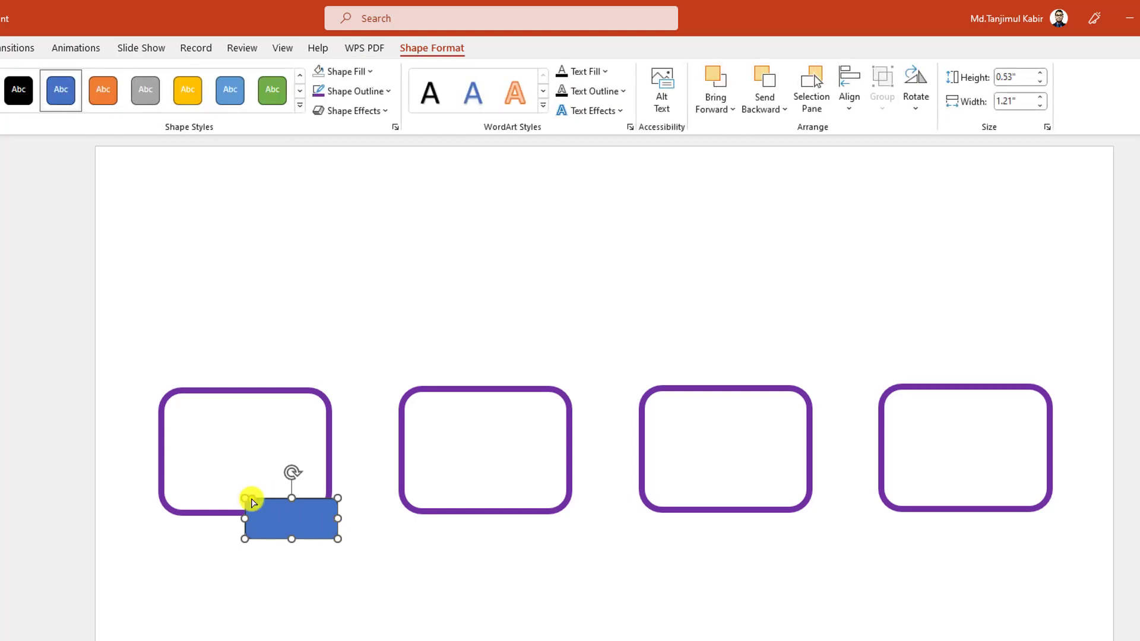
drag(252, 499, 308, 528)
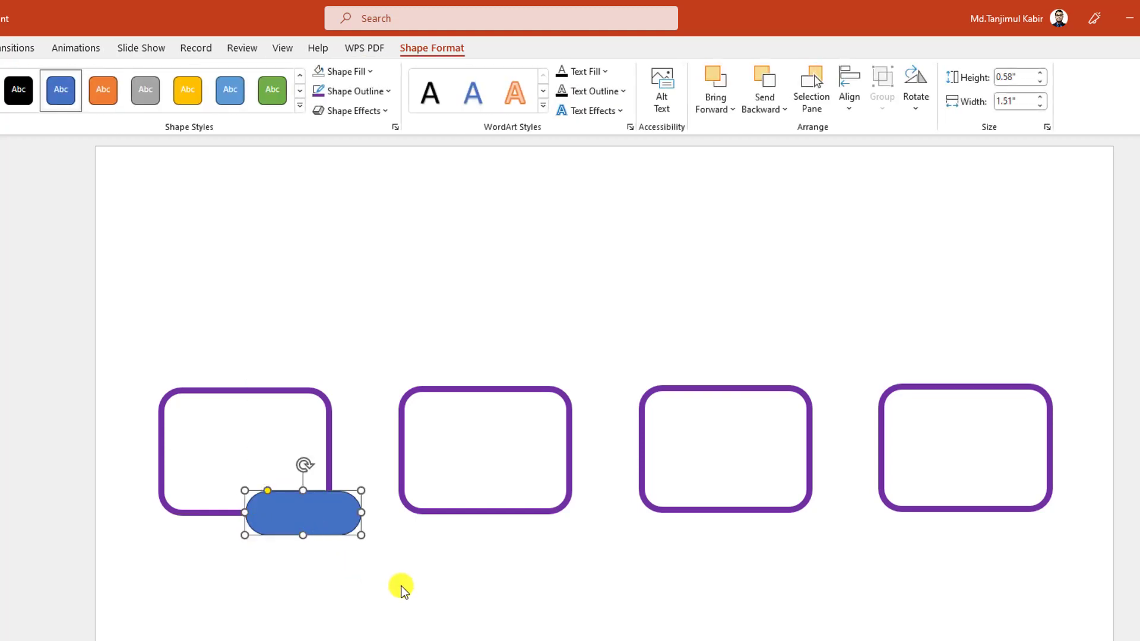
- Fill the pill purple and give it a 6 pt white outline
click(386, 92)
click(358, 301)
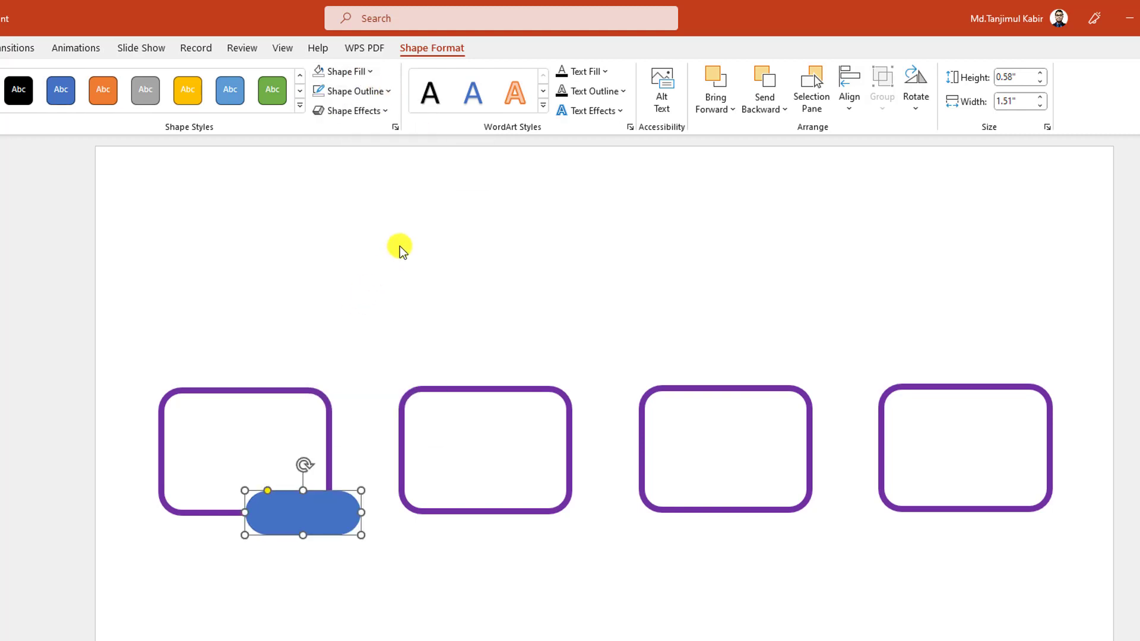
click(370, 72)
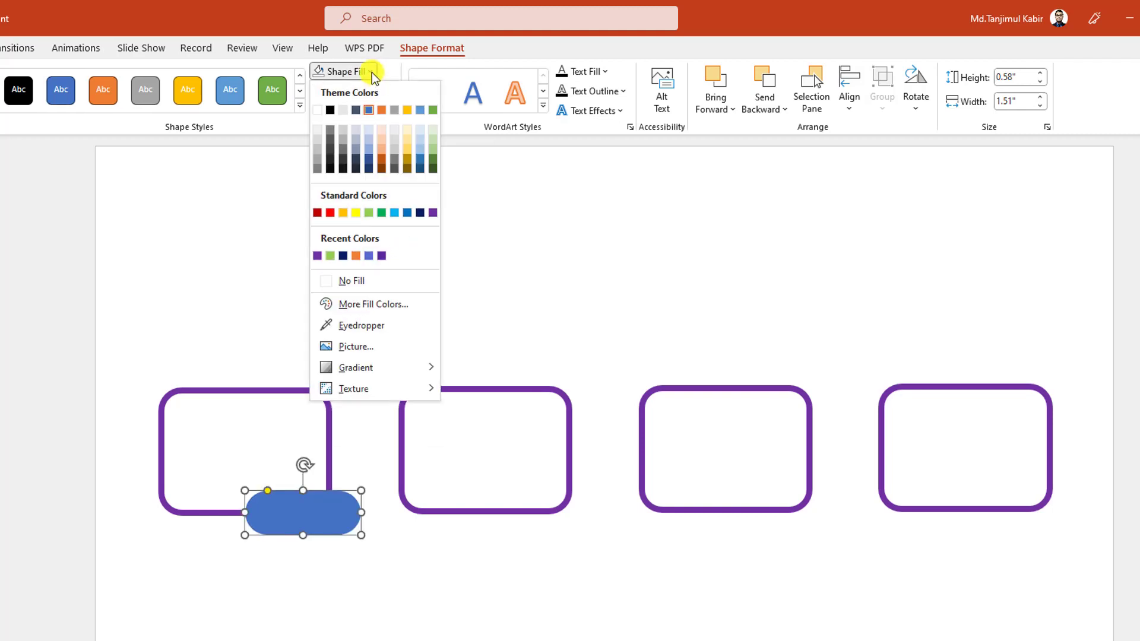
click(317, 256)
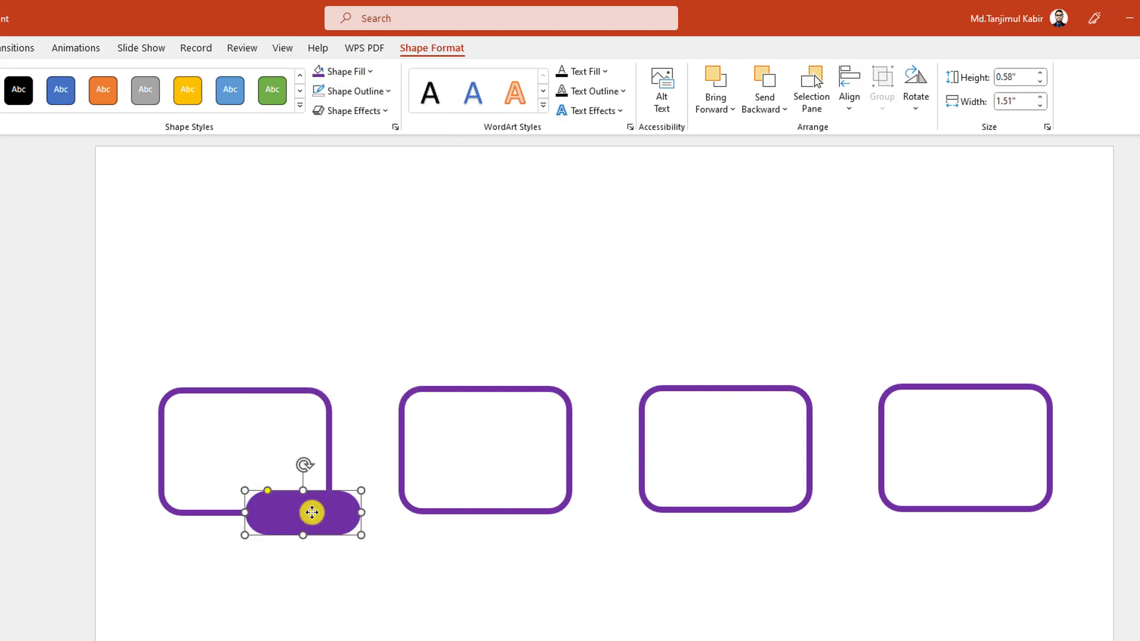
click(380, 94)
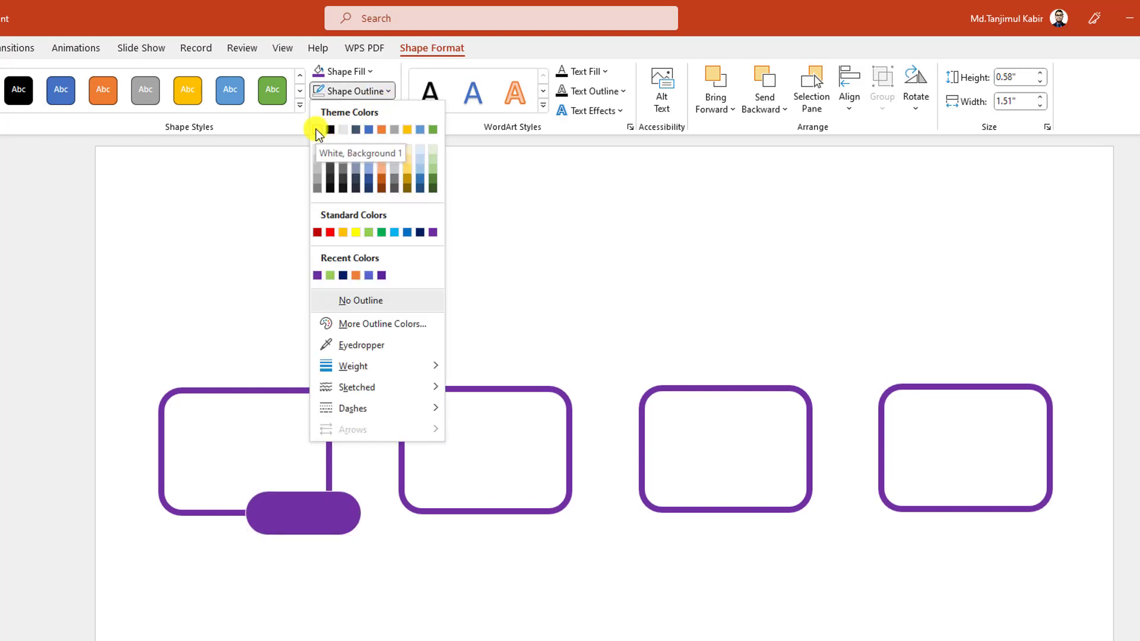
click(316, 129)
click(388, 92)
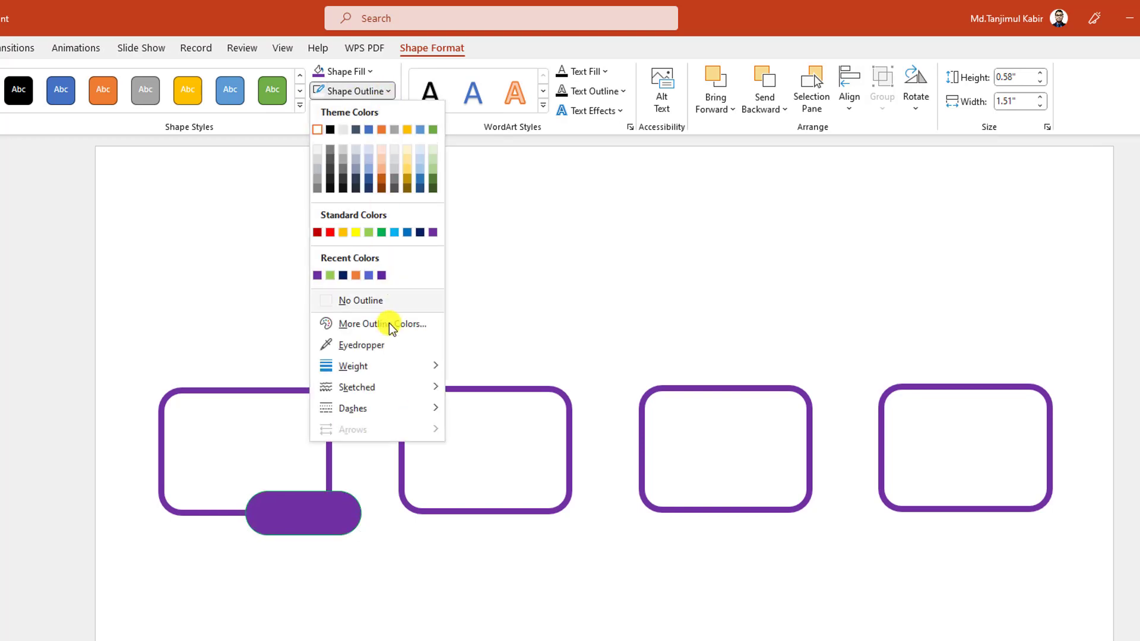
mouse_move(376, 366)
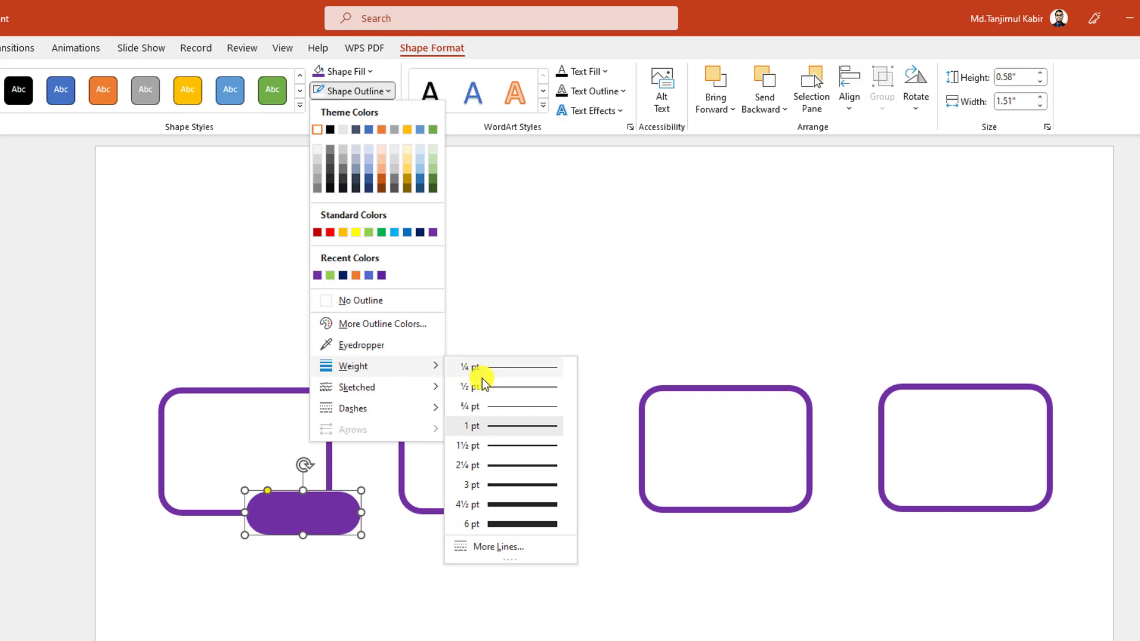
click(504, 520)
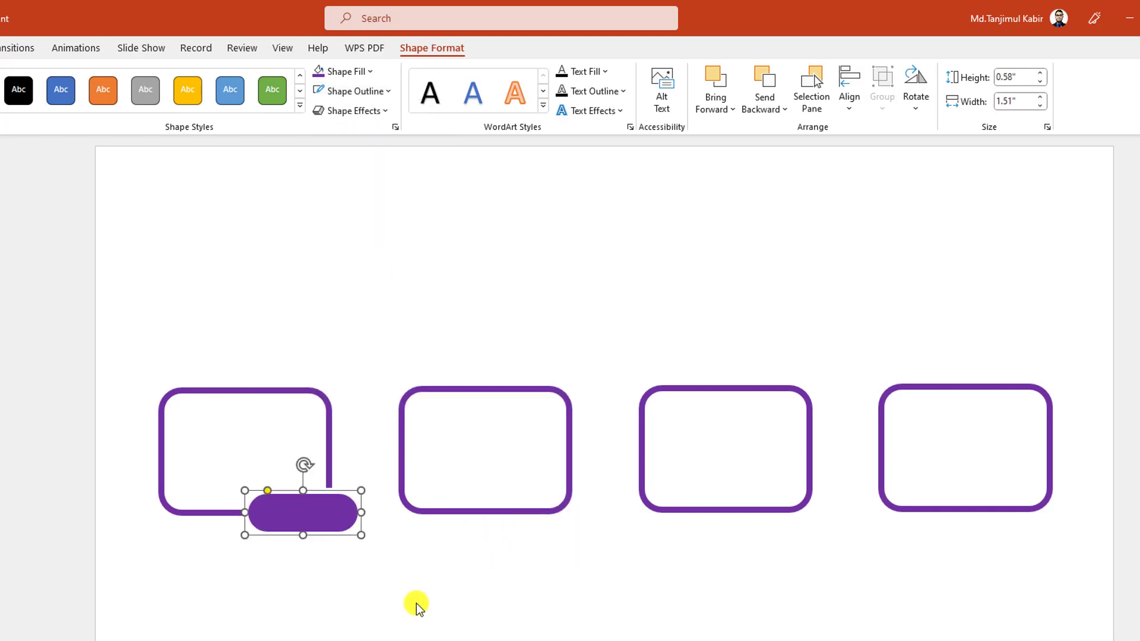
- Place pill copies on the second box's top, third box's bottom and fourth box's top edges
key(alt+h)
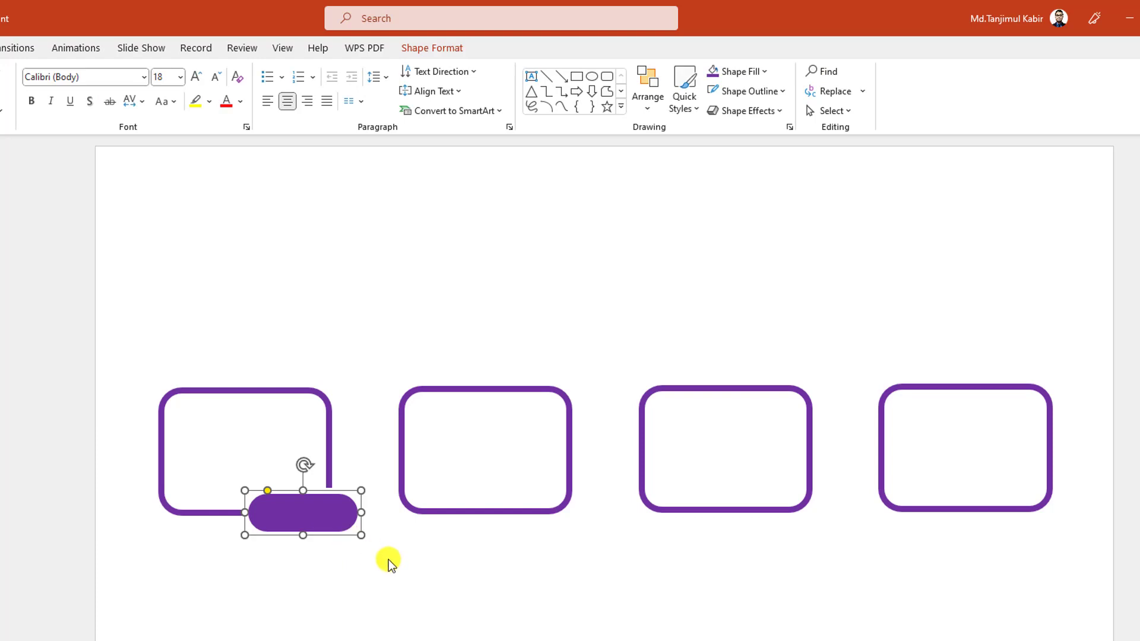
drag(333, 532, 561, 398)
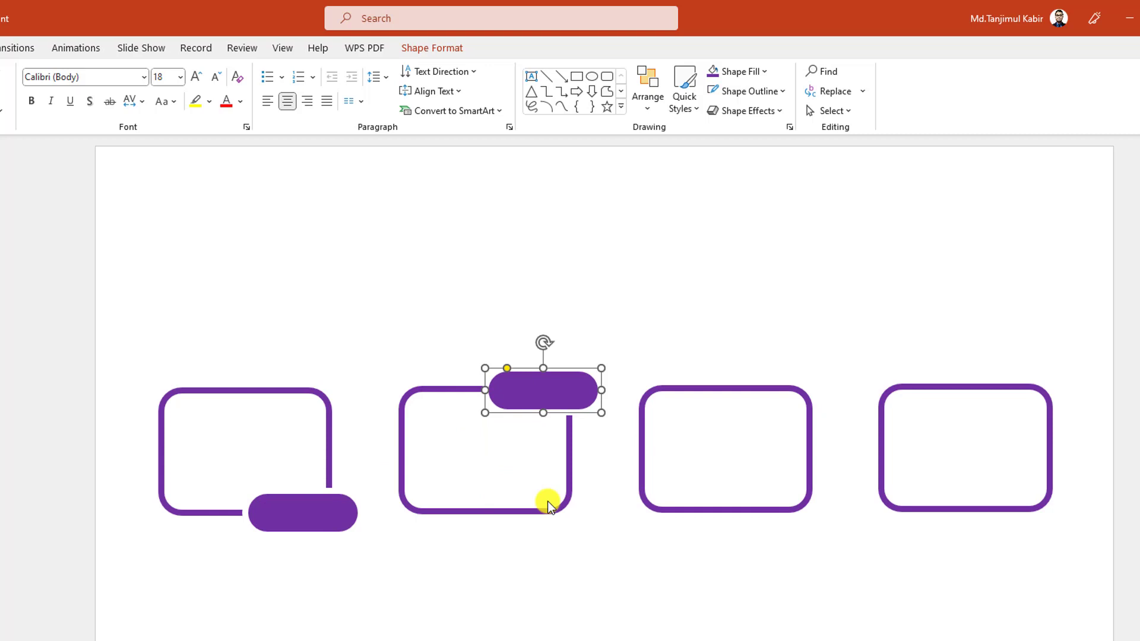
key(ctrl+d)
drag(784, 268, 783, 509)
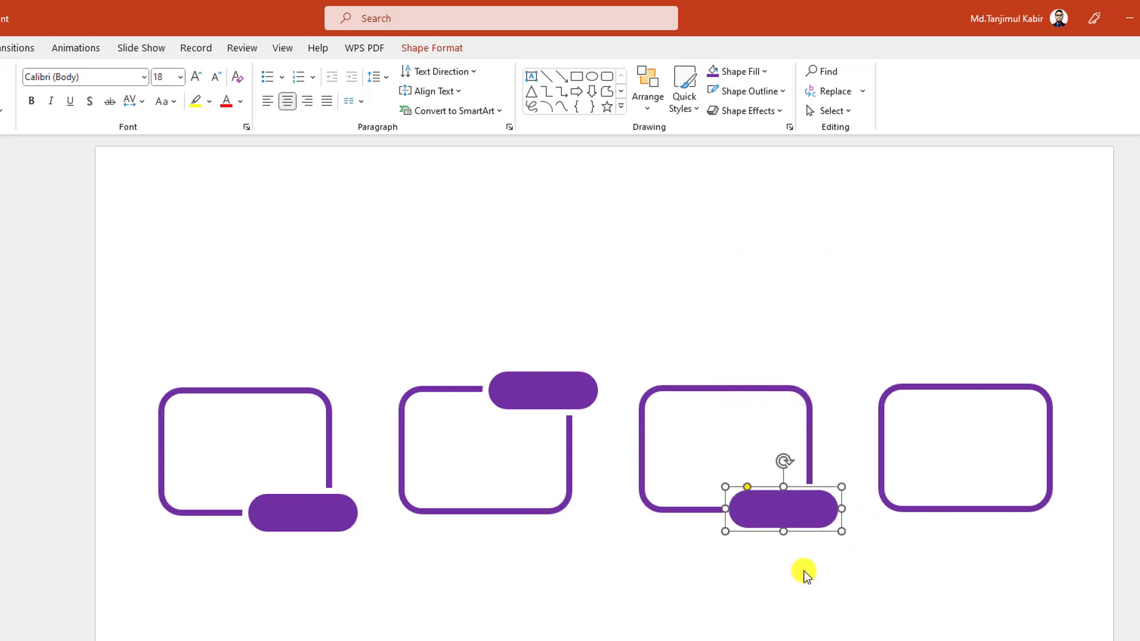
key(ctrl+d)
drag(1009, 634, 1010, 393)
- Fill the second box's pill green and eyedrop that green onto the box outline
double_click(539, 392)
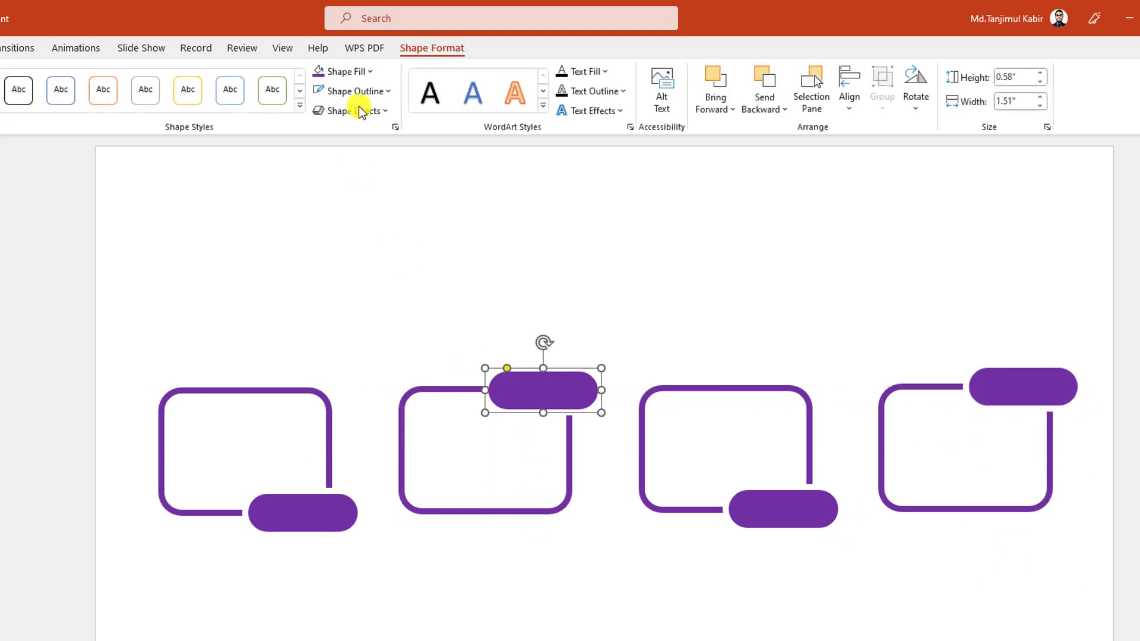
click(368, 73)
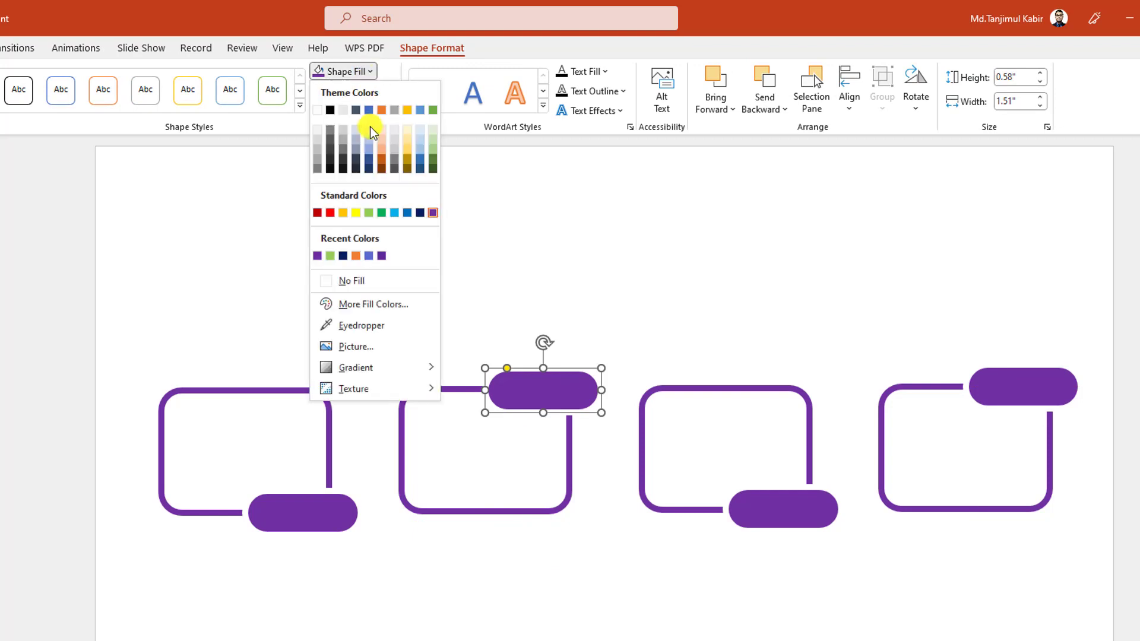
click(380, 214)
click(419, 387)
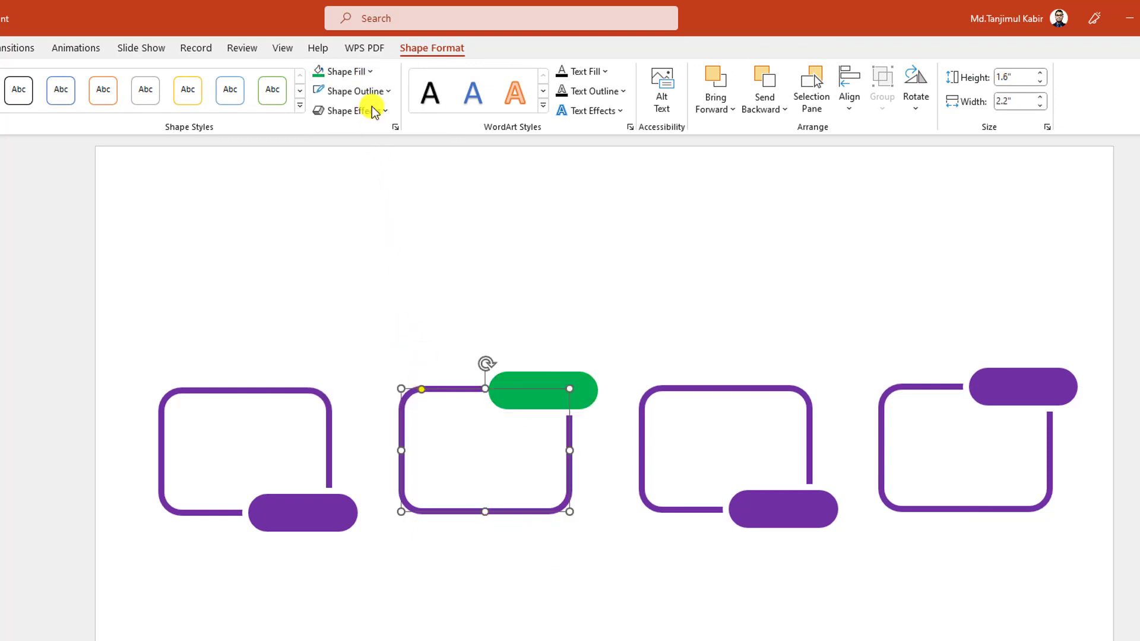
click(386, 91)
click(353, 346)
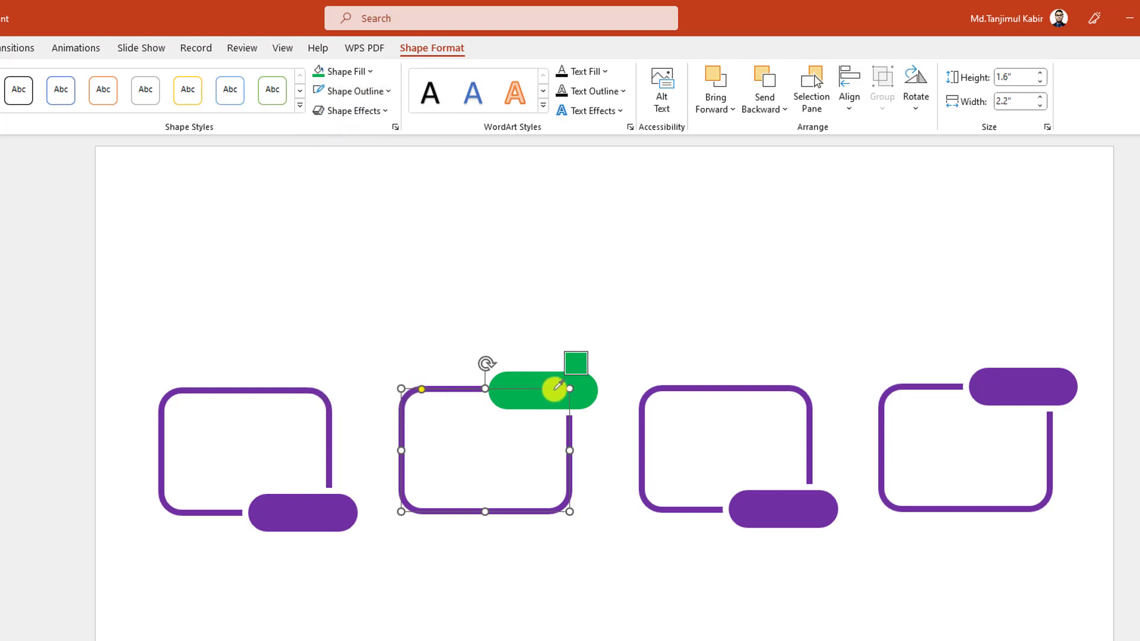
click(555, 386)
click(710, 341)
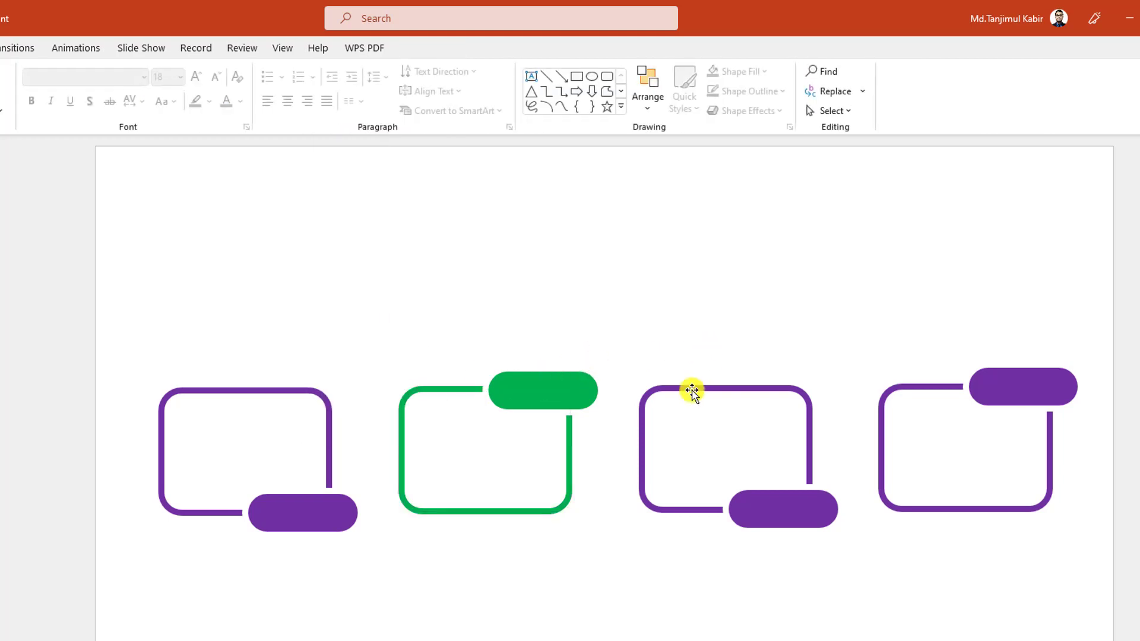
- Fill the third box's pill blue and eyedrop that blue onto the box outline
click(804, 517)
click(367, 72)
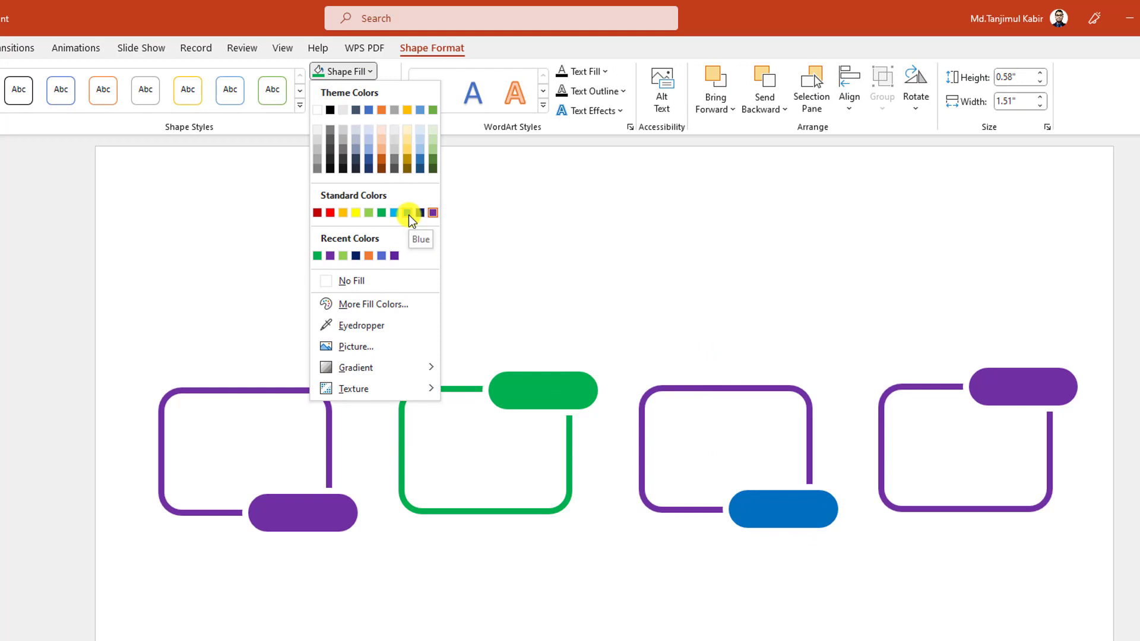
click(409, 213)
click(680, 387)
click(380, 88)
mouse_move(361, 376)
click(361, 345)
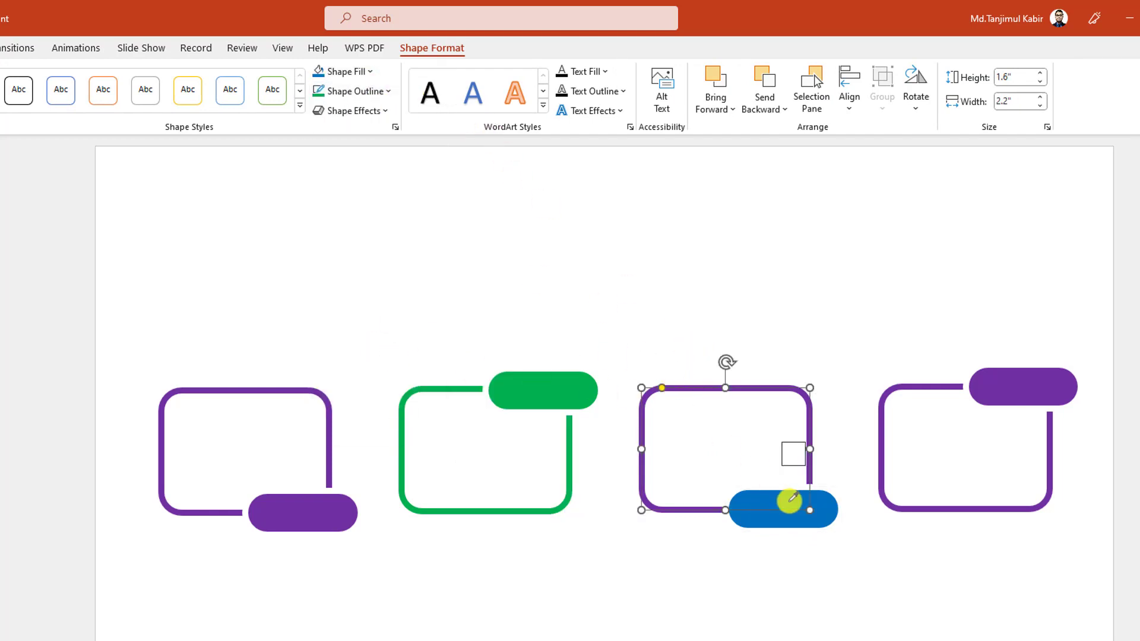
click(784, 500)
- Give the fourth box a navy outline and eyedrop the navy into its pill's fill
click(920, 388)
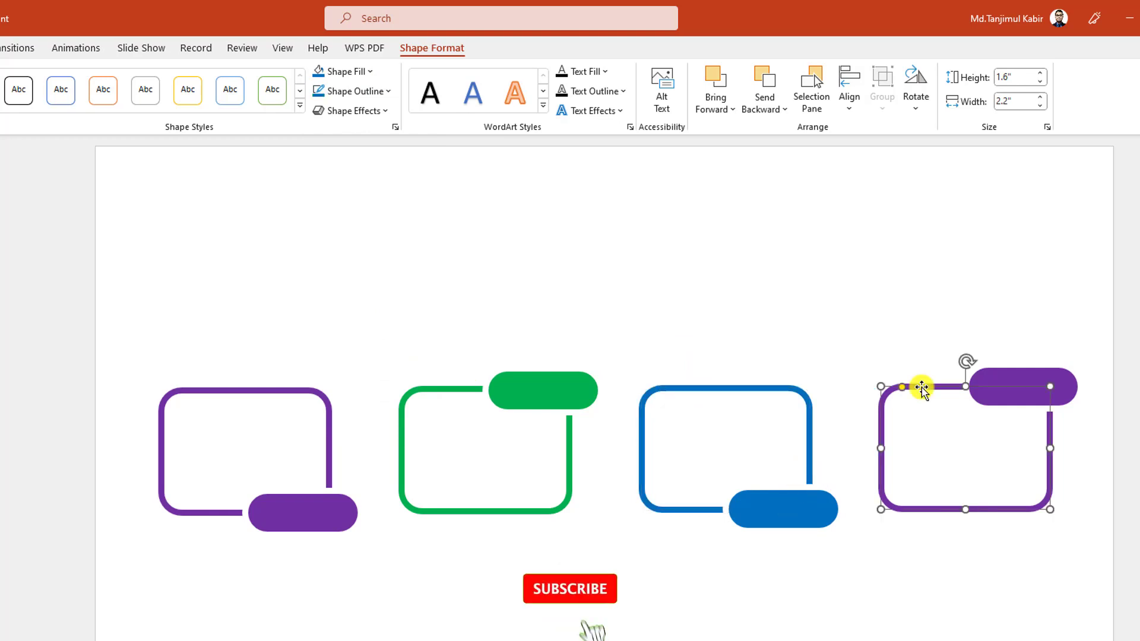
click(379, 91)
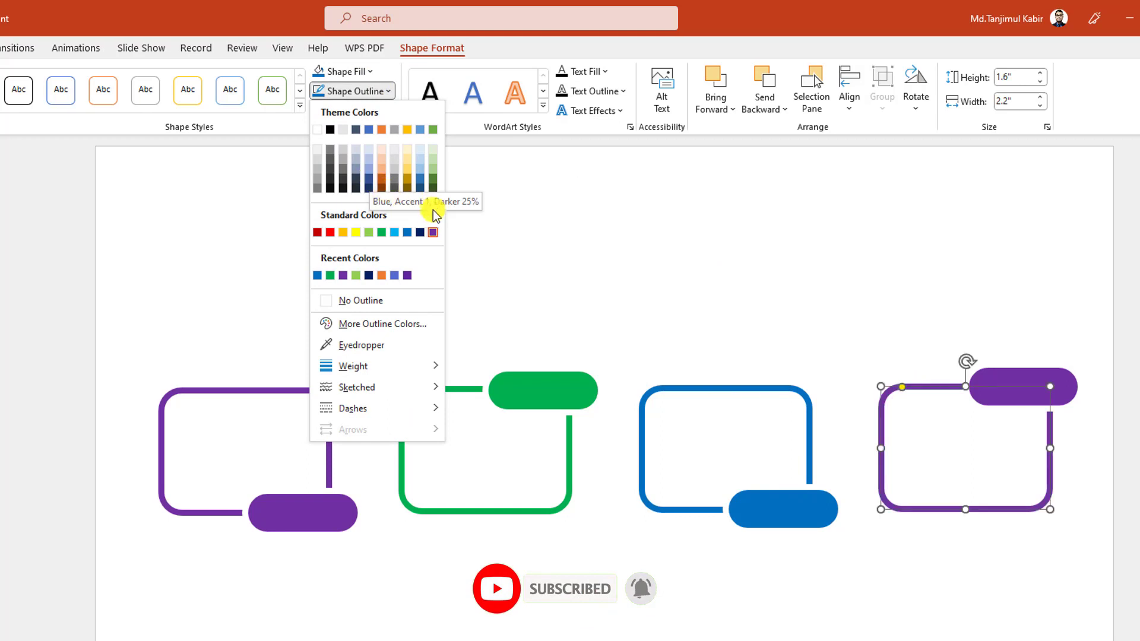
click(421, 234)
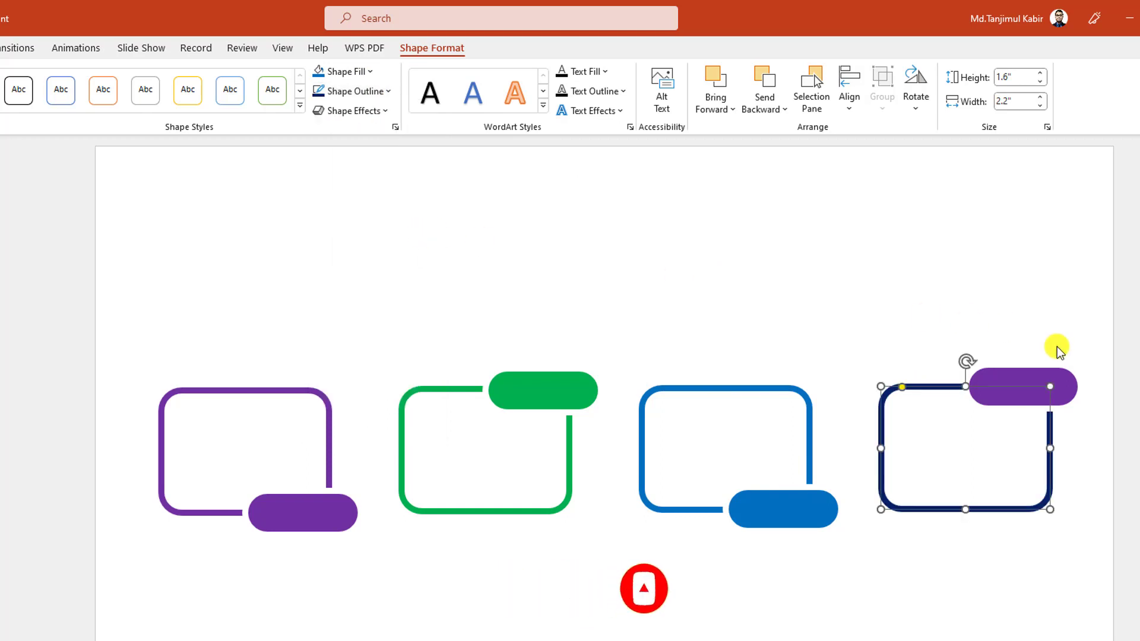
click(1071, 380)
click(369, 71)
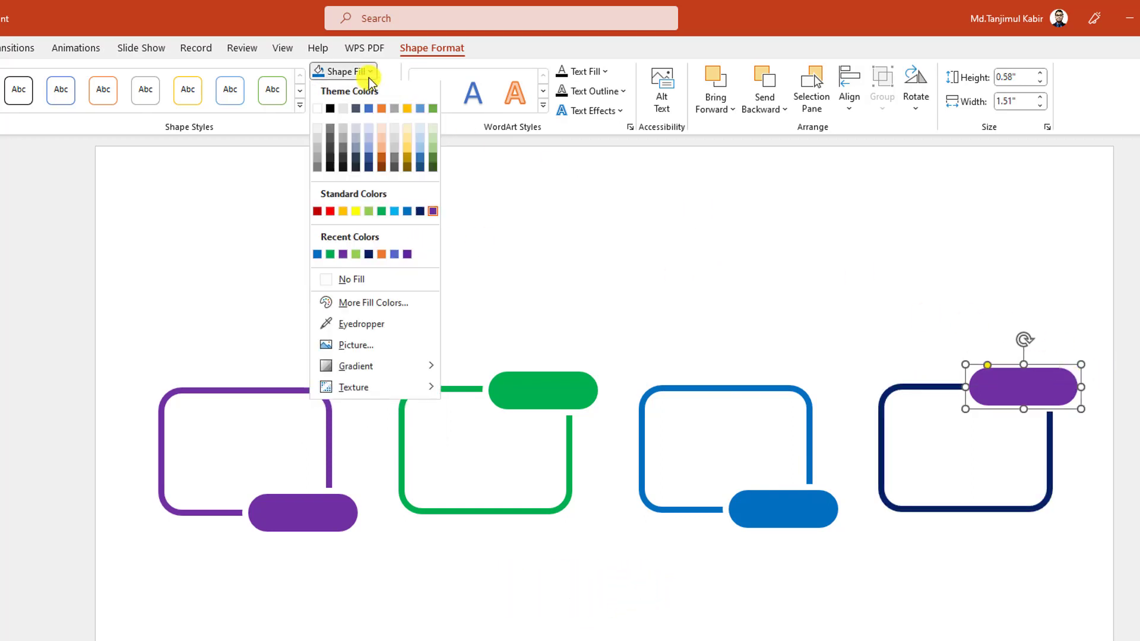
click(332, 325)
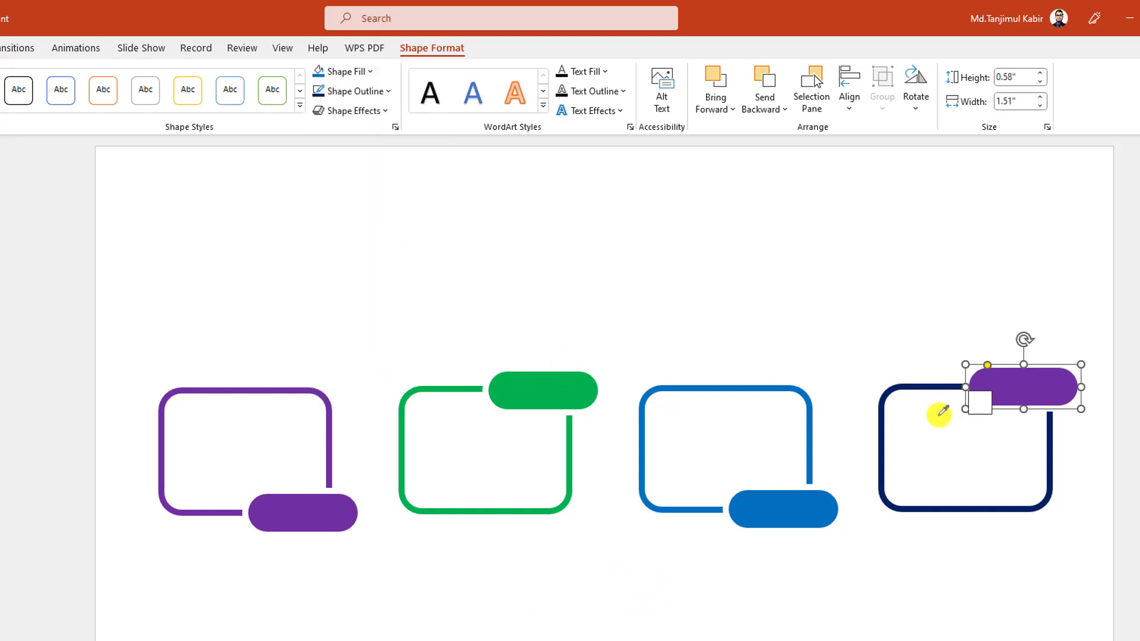
click(923, 385)
click(901, 332)
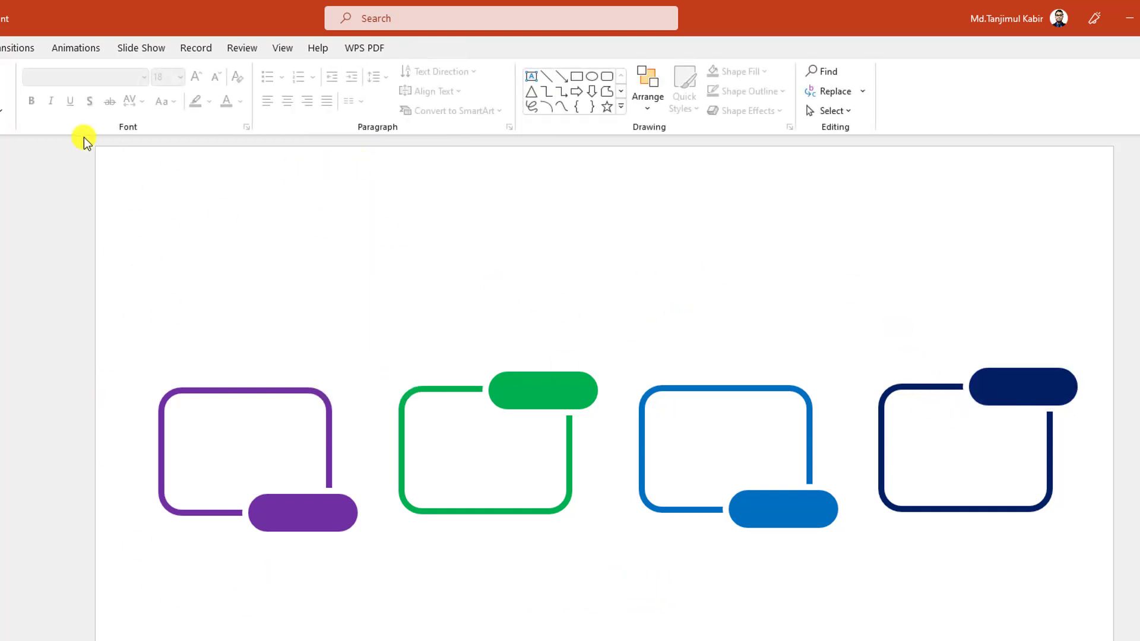
key(alt+n)
- Draw an arc below the first pill, stretching toward the second box
click(25, 98)
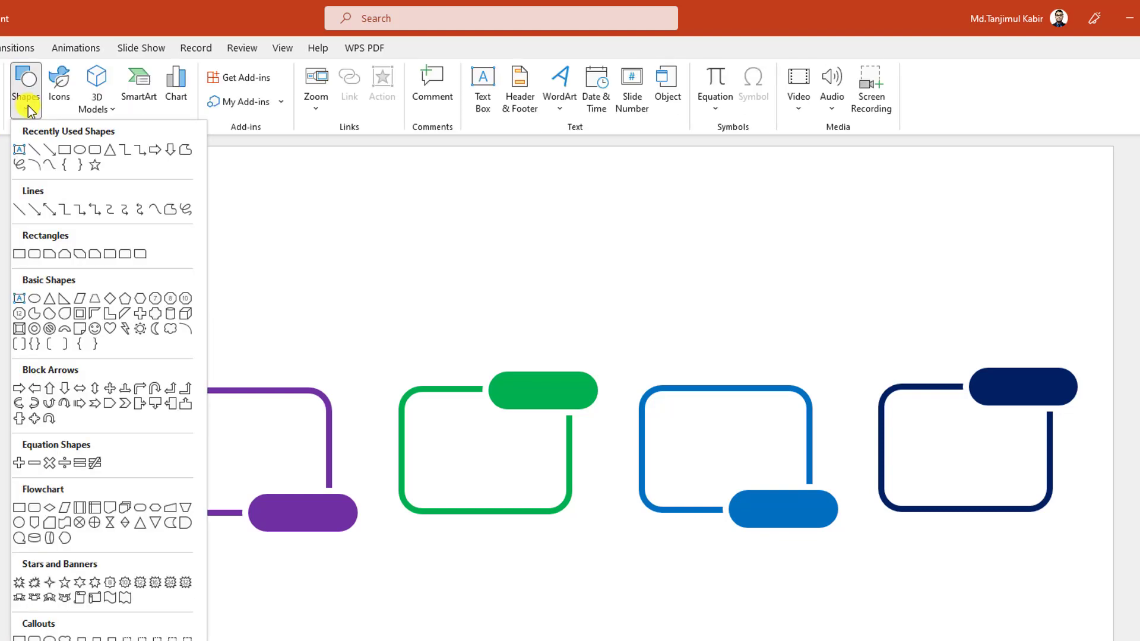
click(36, 167)
mouse_move(277, 550)
mouse_down()
mouse_move(344, 587)
mouse_move(456, 612)
mouse_move(434, 639)
mouse_move(285, 626)
mouse_move(381, 554)
mouse_up()
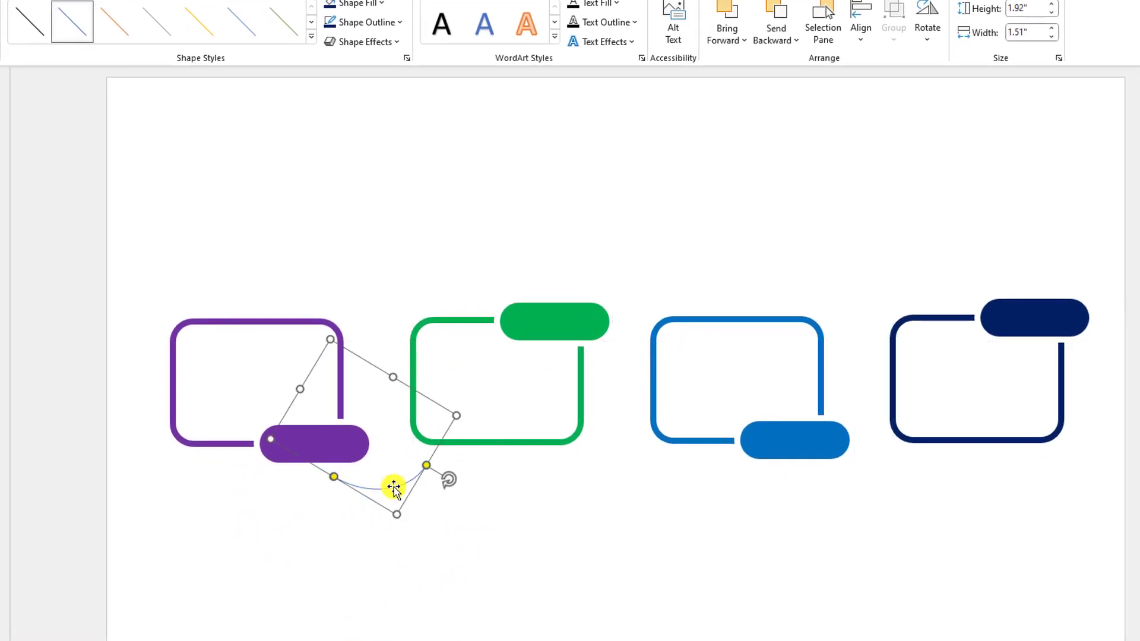
drag(460, 413, 477, 404)
mouse_move(407, 484)
mouse_down()
mouse_move(394, 475)
mouse_move(403, 485)
mouse_up()
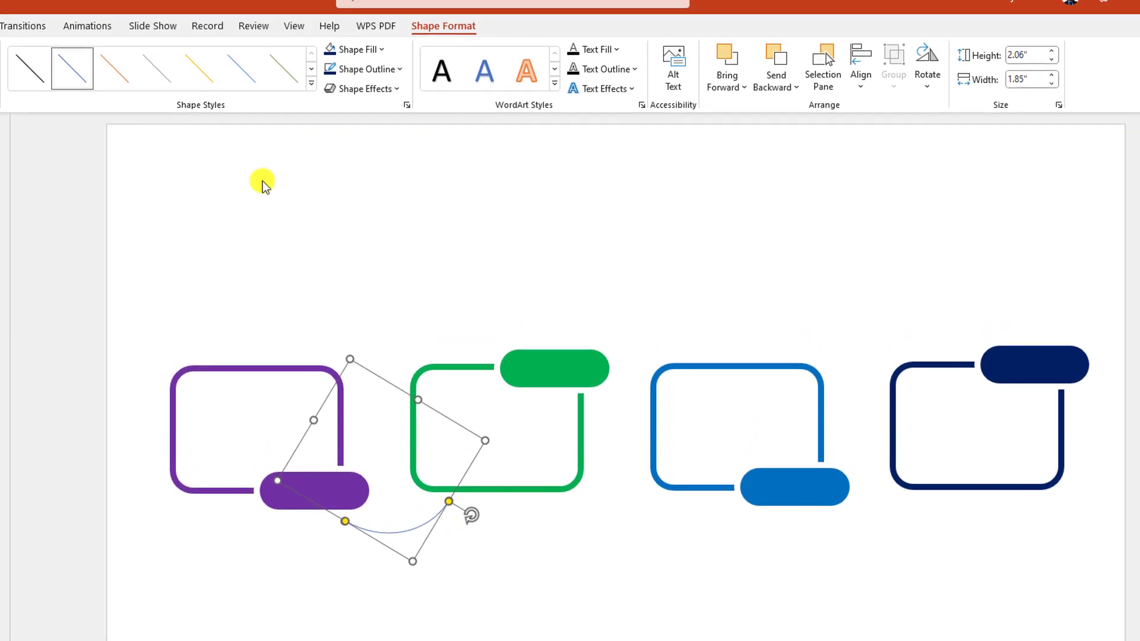
- Make the arc's line 6 pt thick with an arrowhead at its start
click(394, 93)
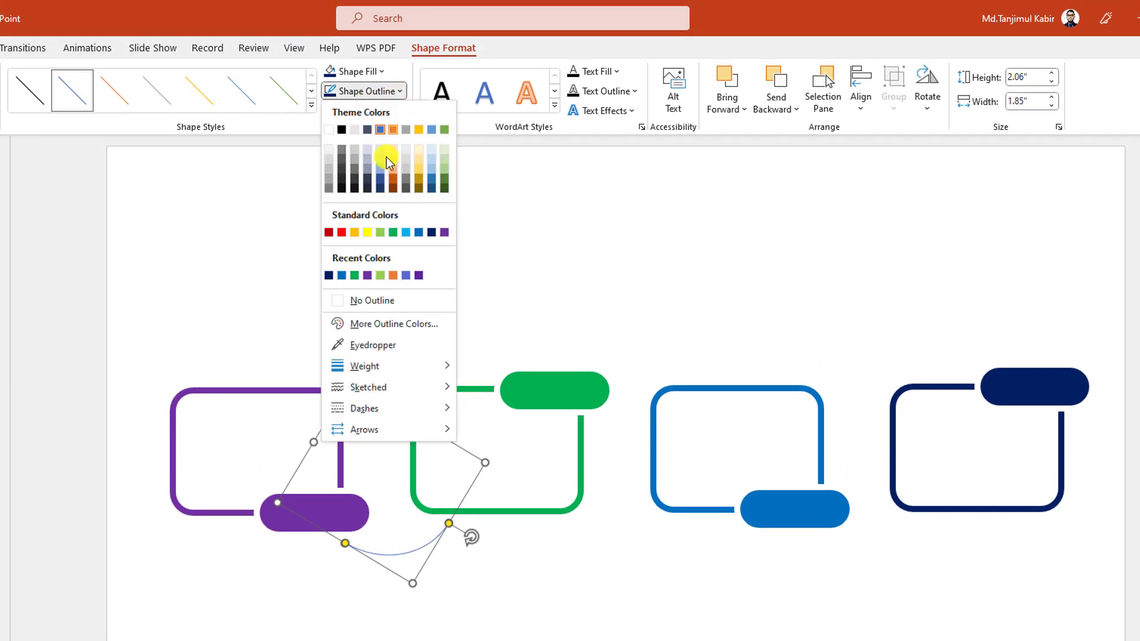
mouse_move(393, 365)
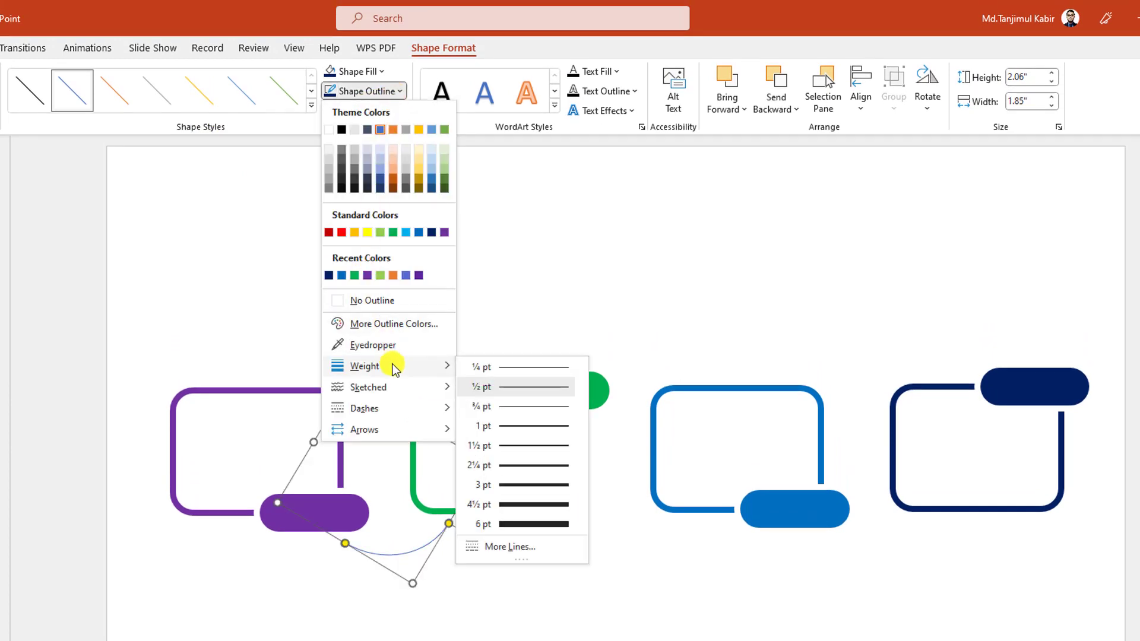
click(527, 525)
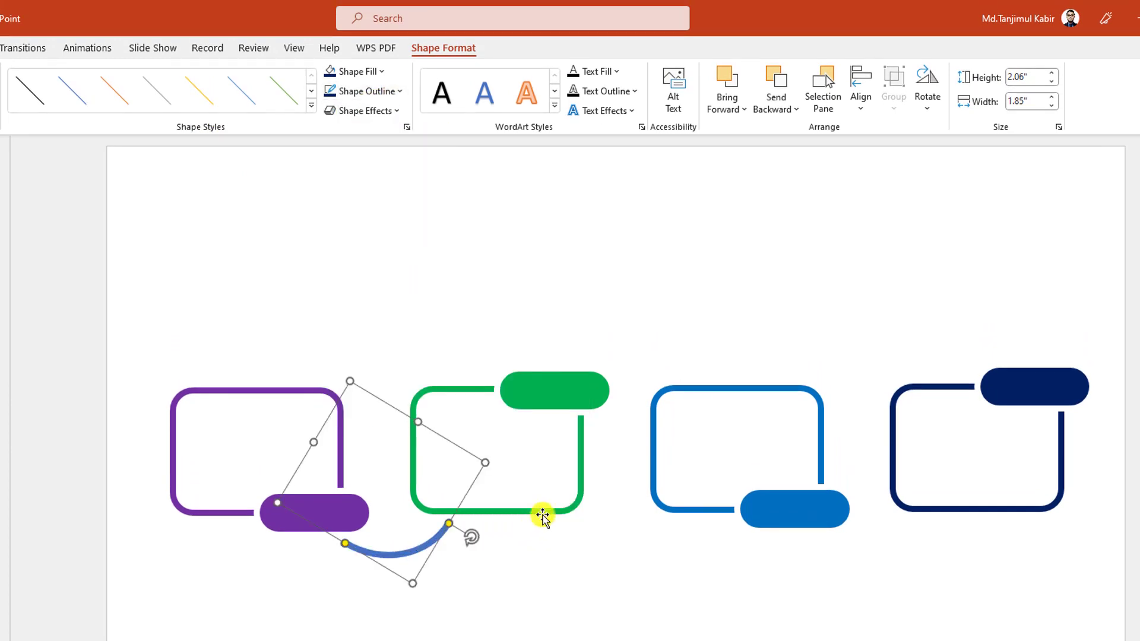
click(406, 127)
click(1089, 264)
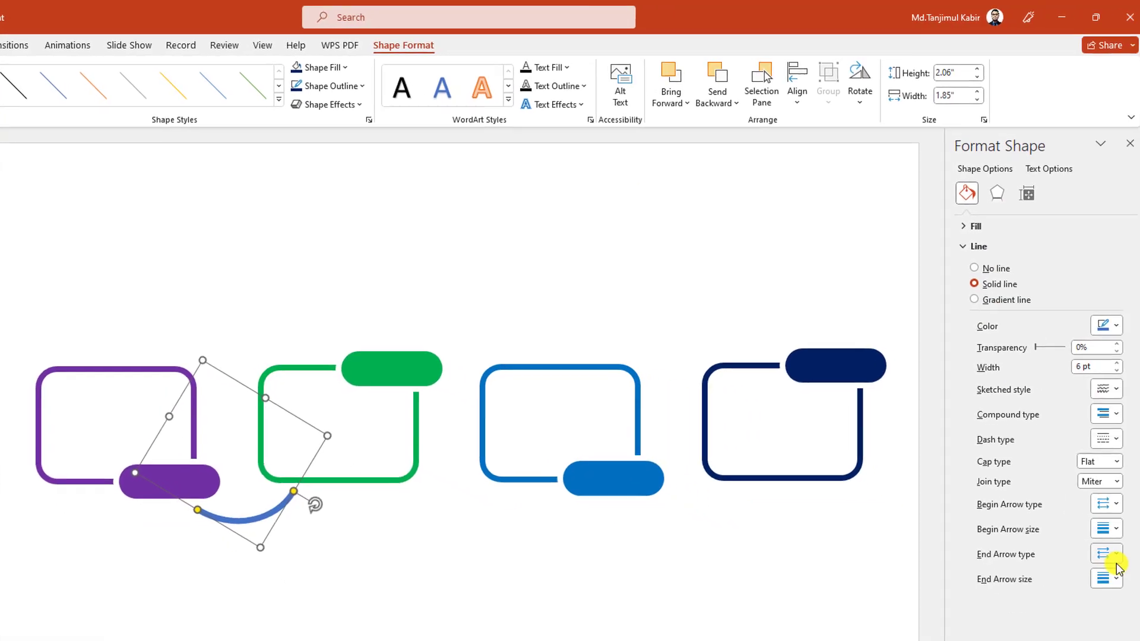
click(1116, 504)
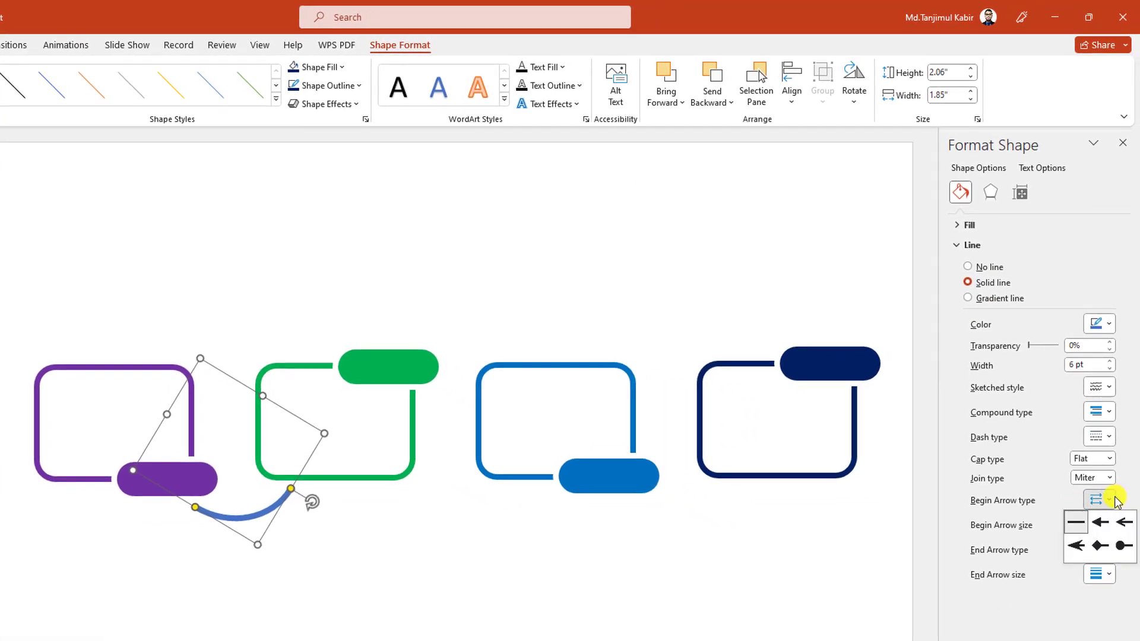
click(1099, 523)
click(364, 561)
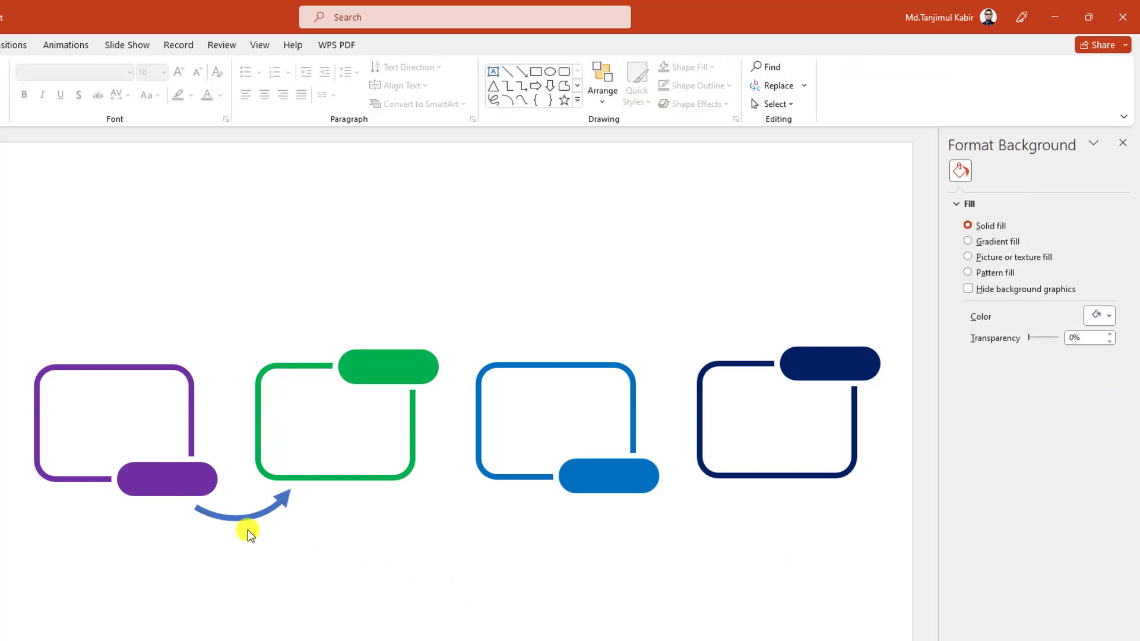
click(232, 520)
- Resize and rotate the curved arrow toward the green box, then copy it below the third box
drag(255, 542, 266, 564)
drag(198, 525, 204, 527)
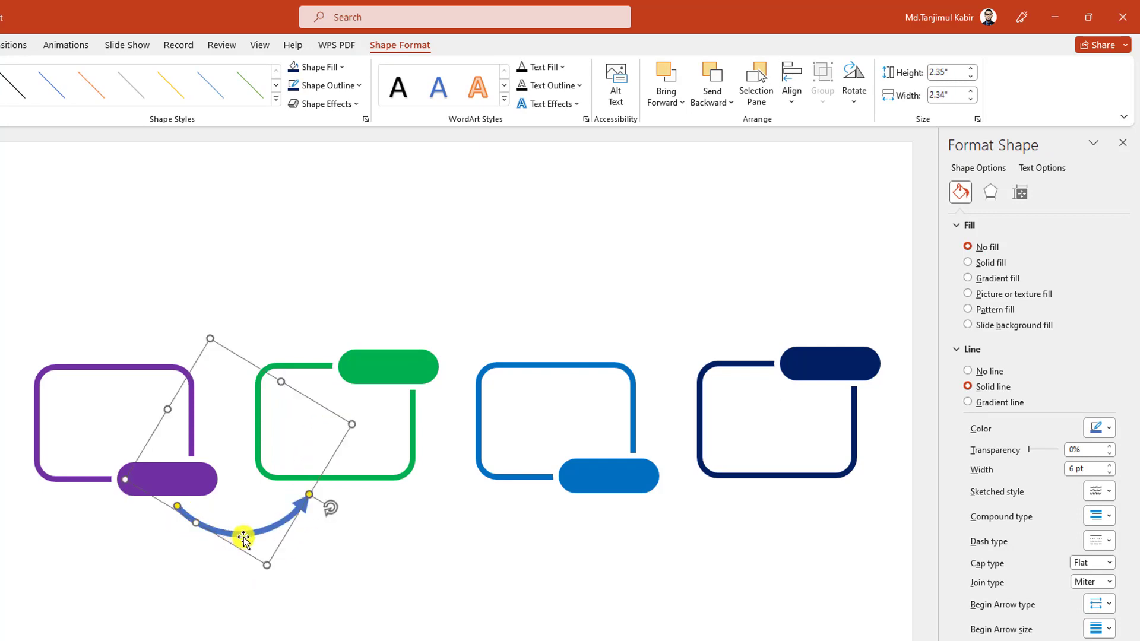
drag(326, 504, 327, 502)
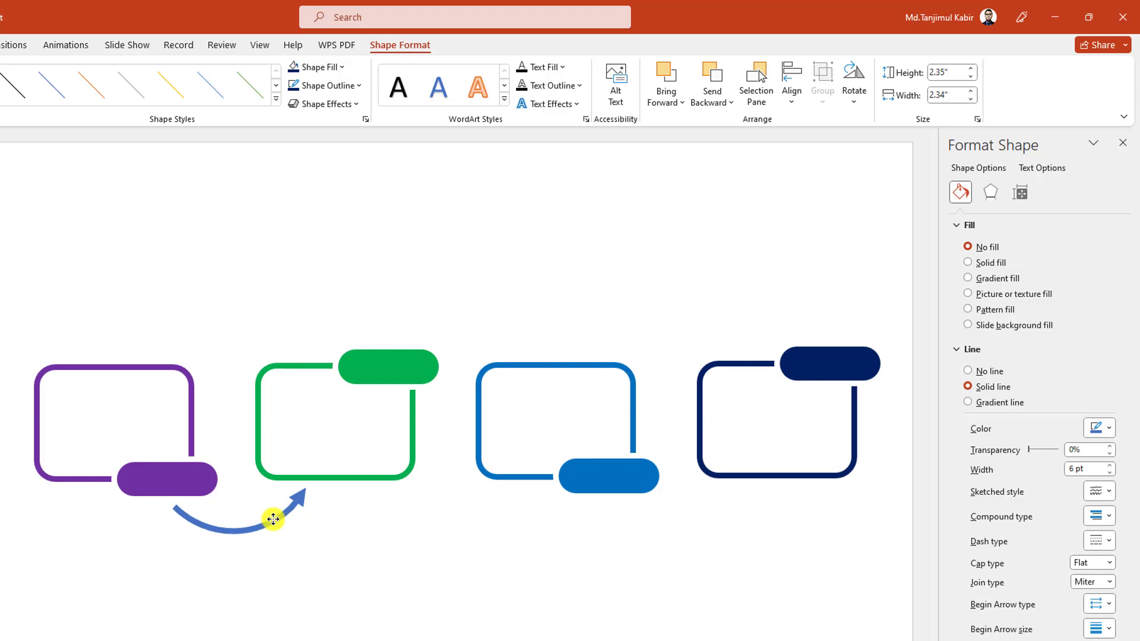
click(274, 536)
click(270, 524)
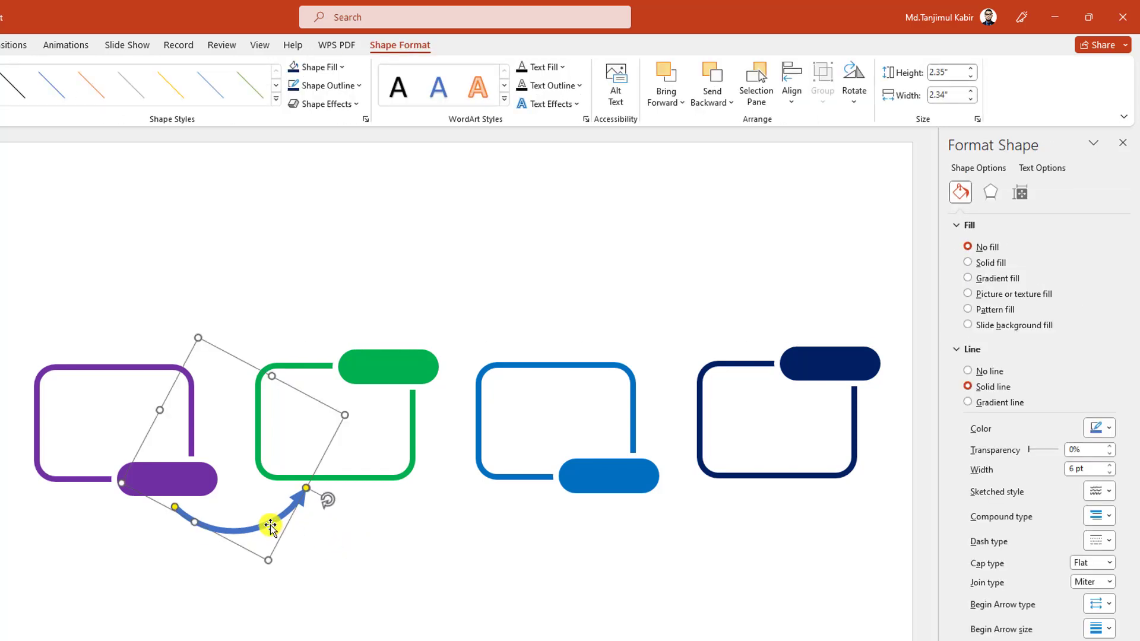
drag(271, 524, 700, 537)
- Duplicate the arrow, flip it vertically, and place it above the green–blue box gap
key(ctrl+d)
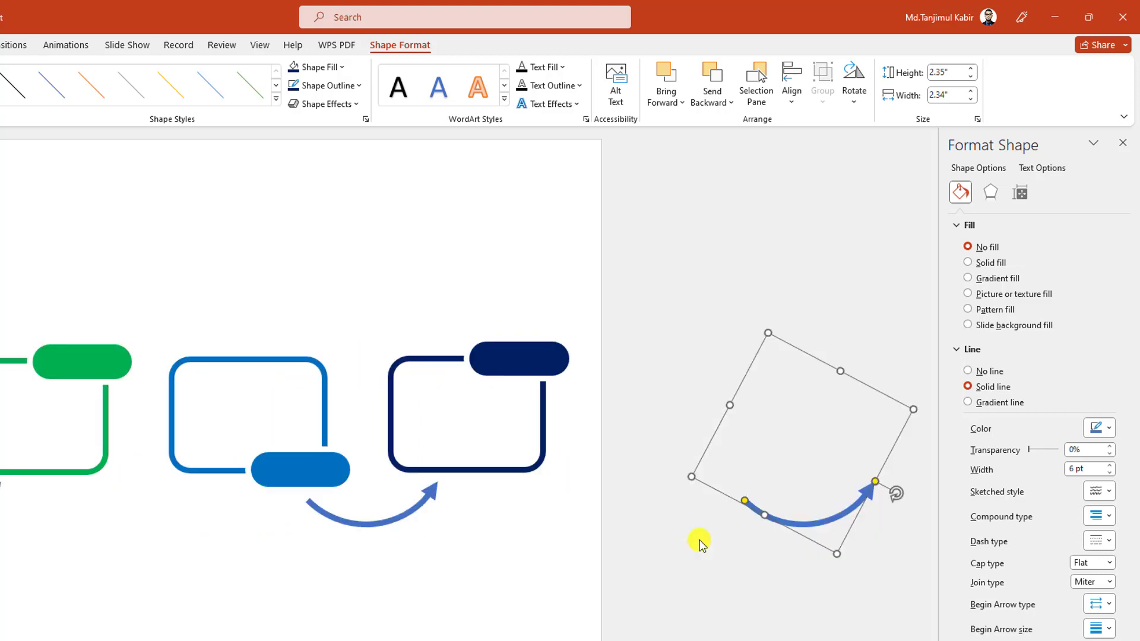
drag(804, 527, 382, 323)
scroll(500, 181, left, 5)
click(853, 104)
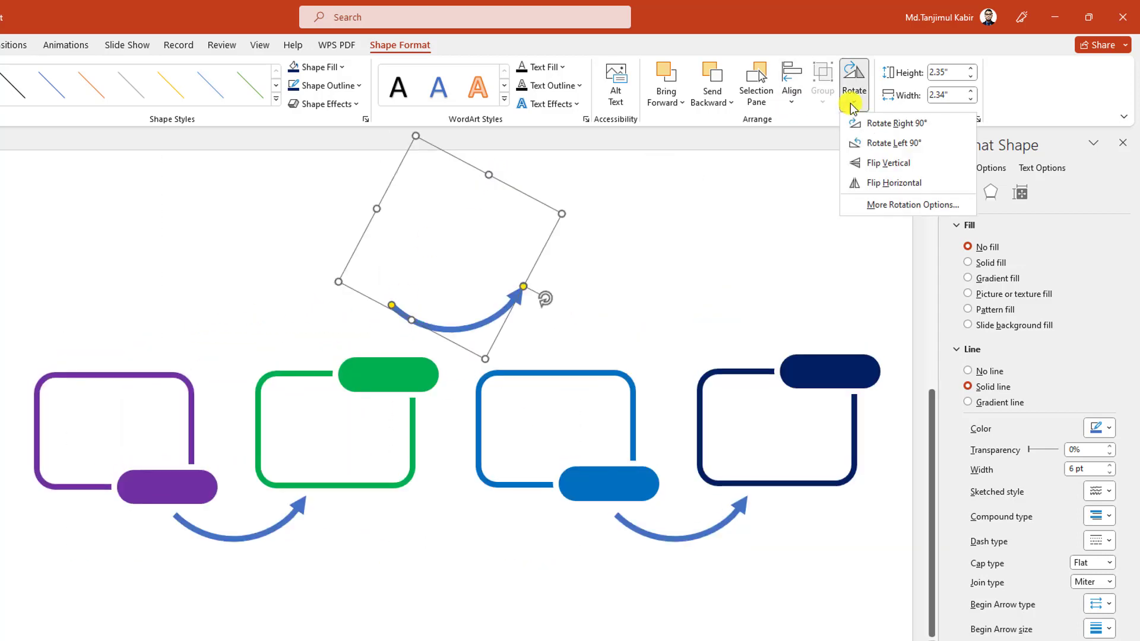
click(889, 162)
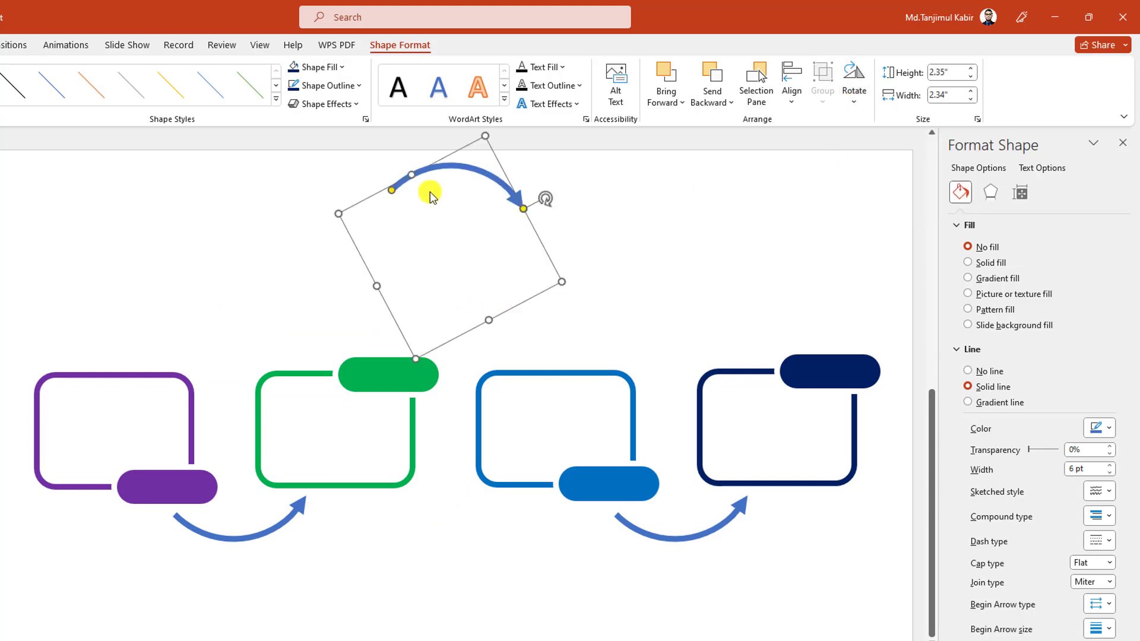
drag(459, 228, 461, 315)
key(Escape)
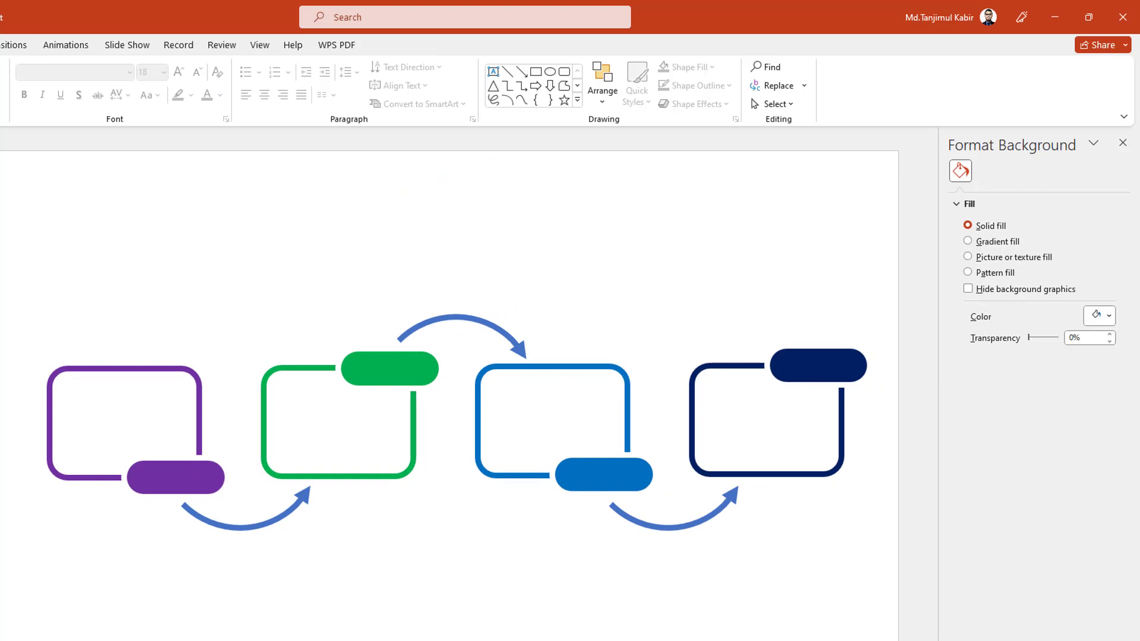
- Add a caption text box in the purple box using Team A font at 24 pt
click(20, 89)
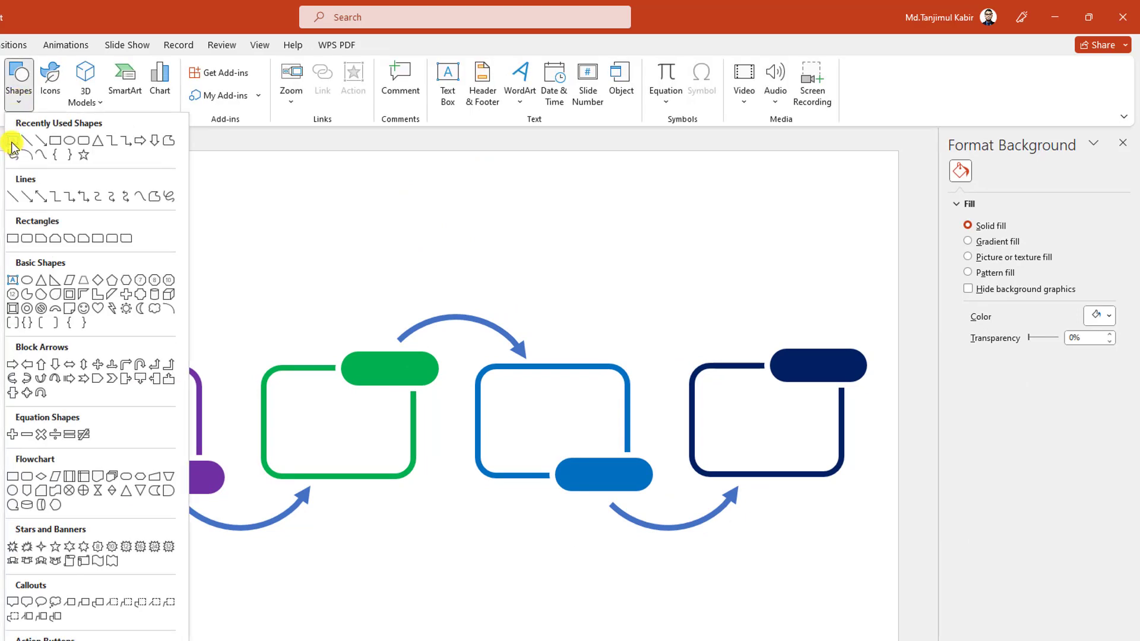
click(11, 142)
drag(66, 384, 178, 454)
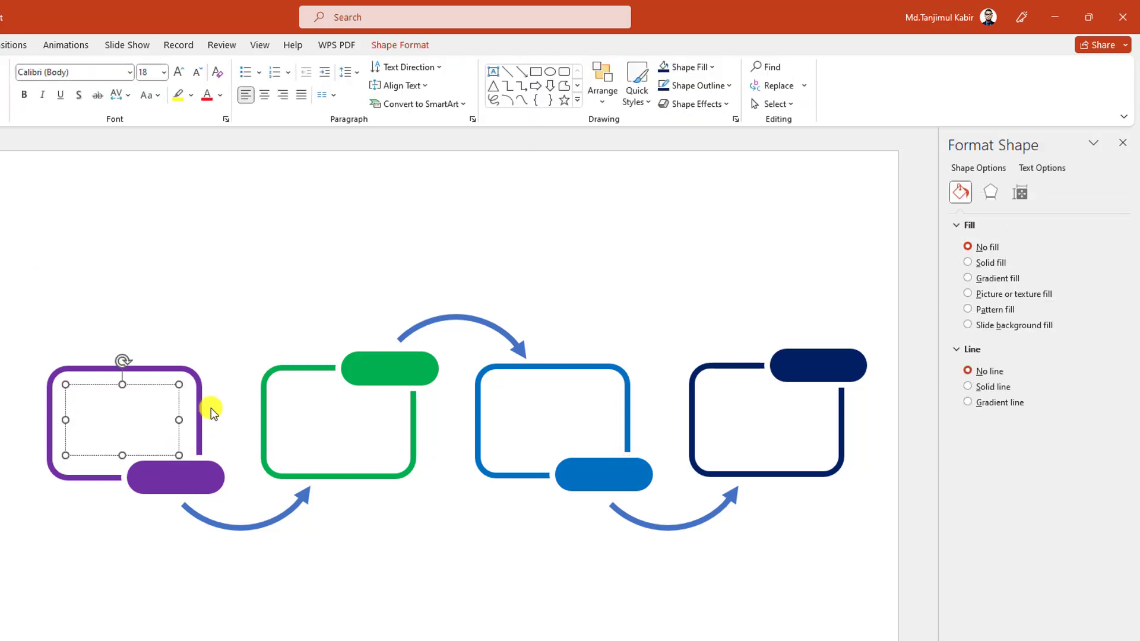
text(YO)
click(90, 73)
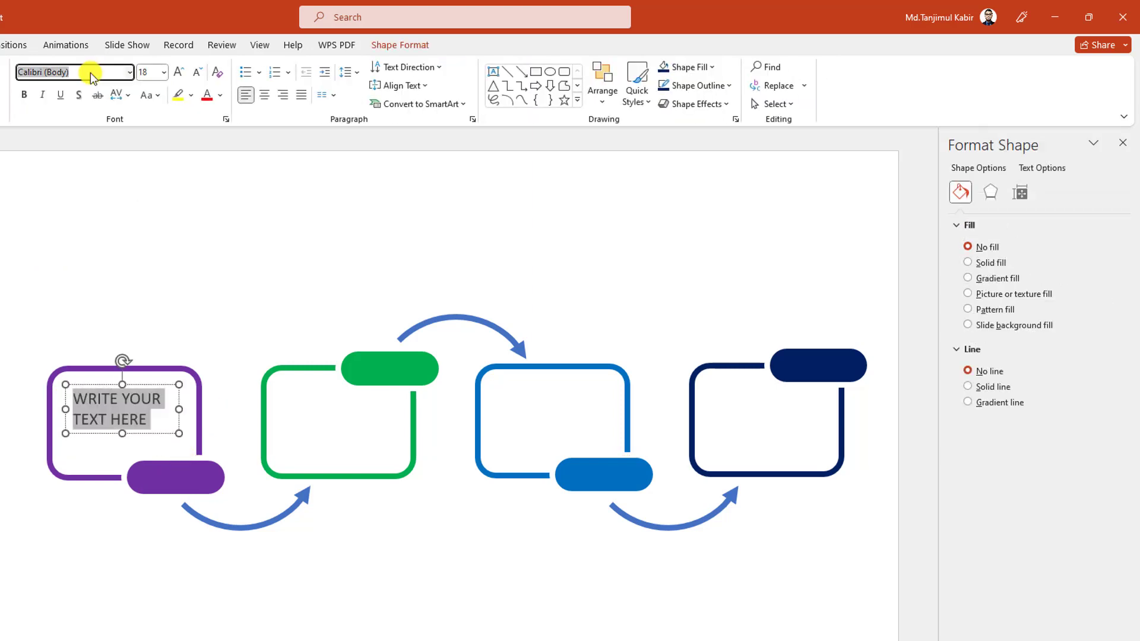
text(Team A)
click(179, 74)
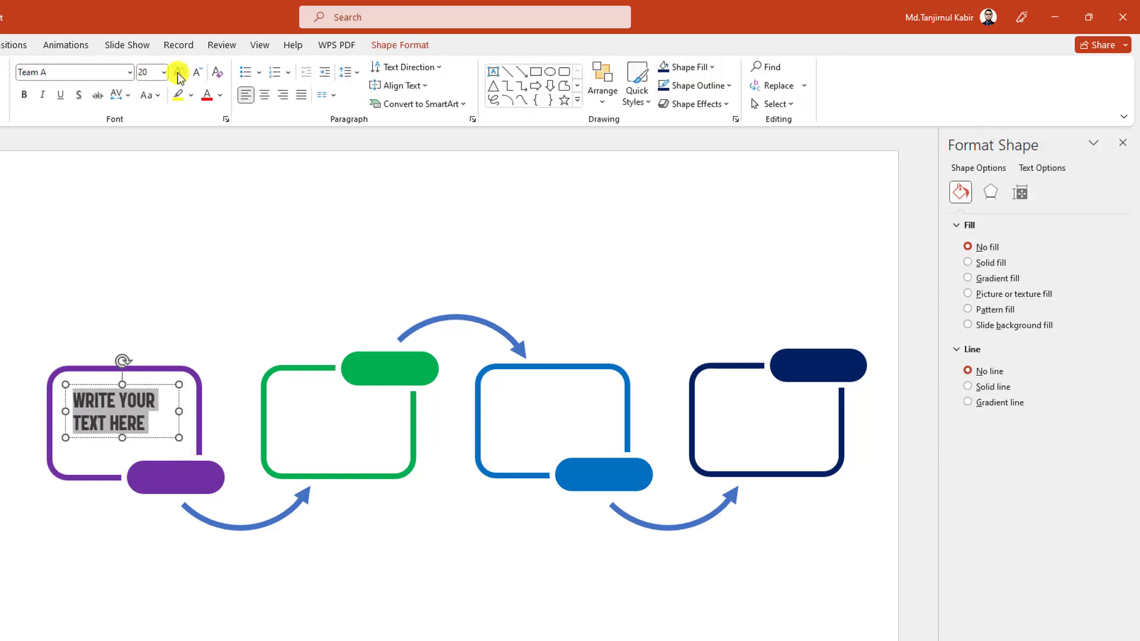
click(179, 74)
drag(146, 446, 81, 438)
click(148, 448)
- Expand the caption's character spacing by 3 and resize the box to reflow it
click(128, 96)
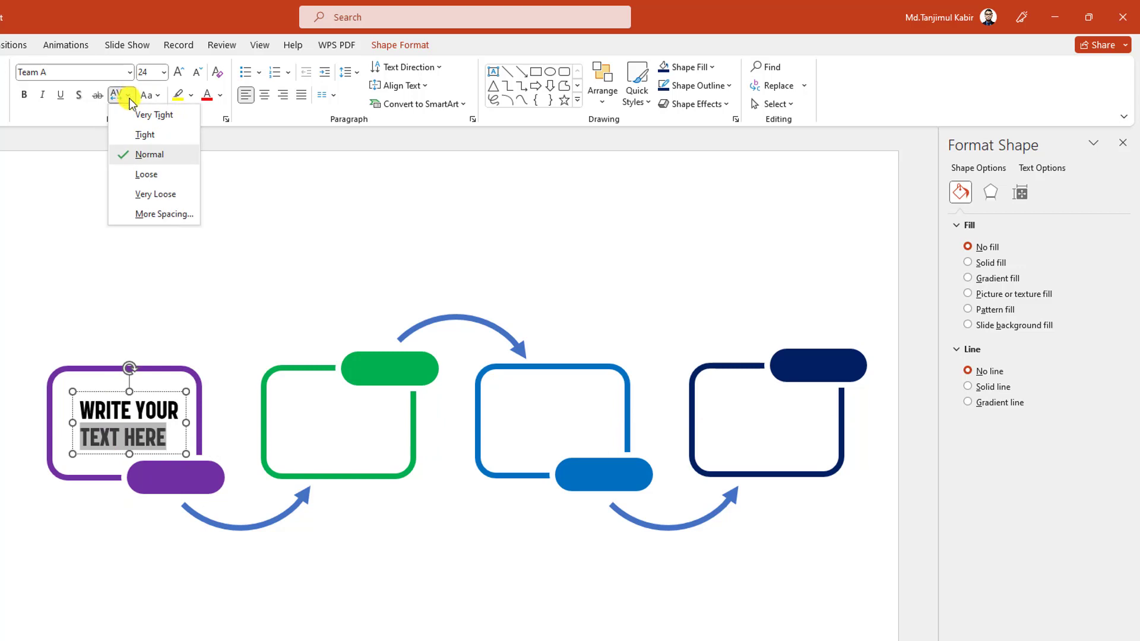
click(162, 214)
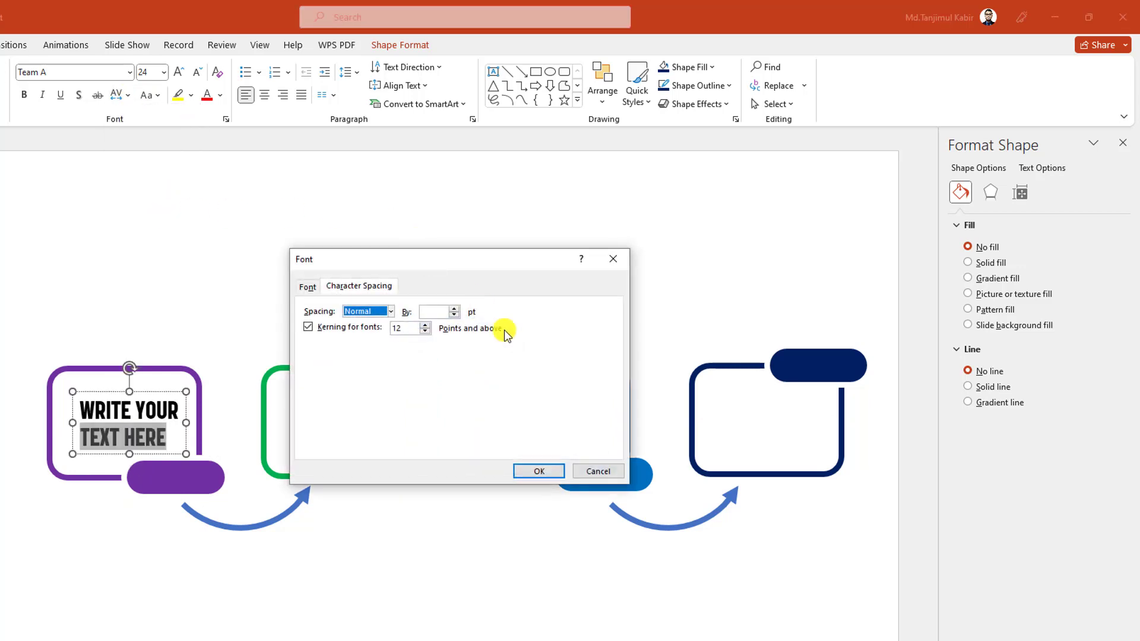
click(438, 313)
text(3)
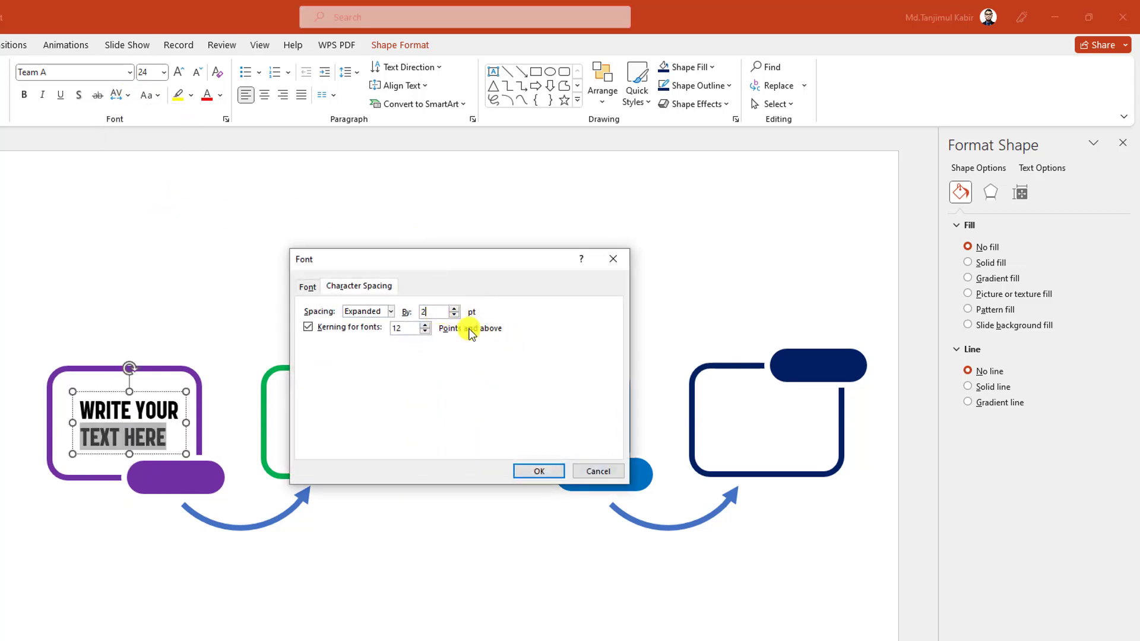
click(539, 471)
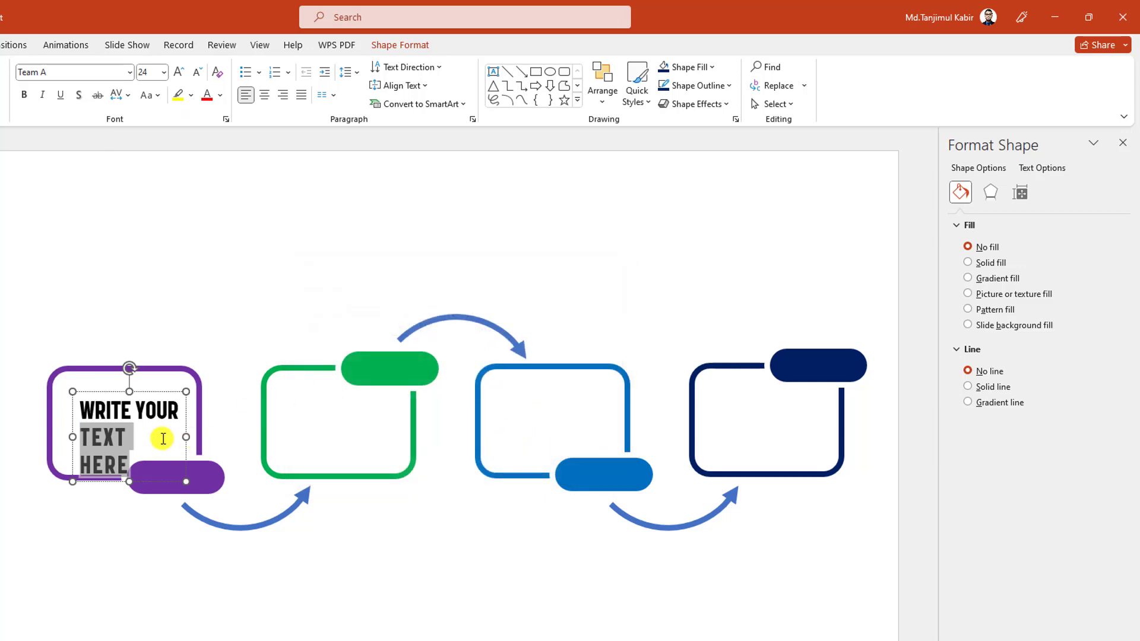
drag(182, 439, 144, 455)
click(117, 516)
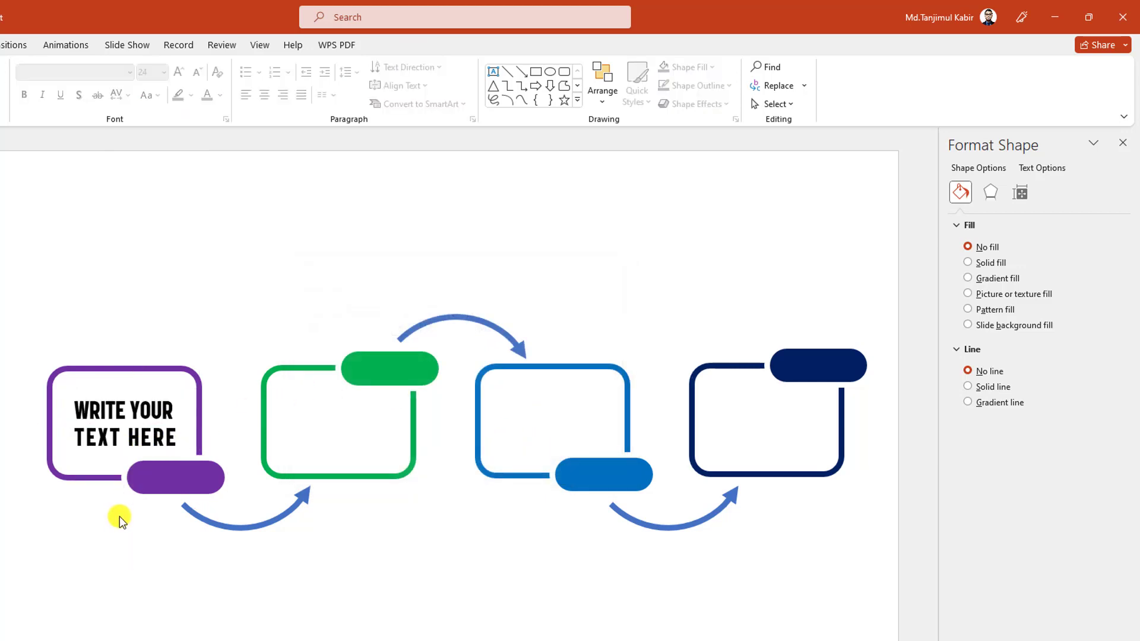
- Copy the caption into the green, blue and navy boxes and nudge copies into place
click(133, 453)
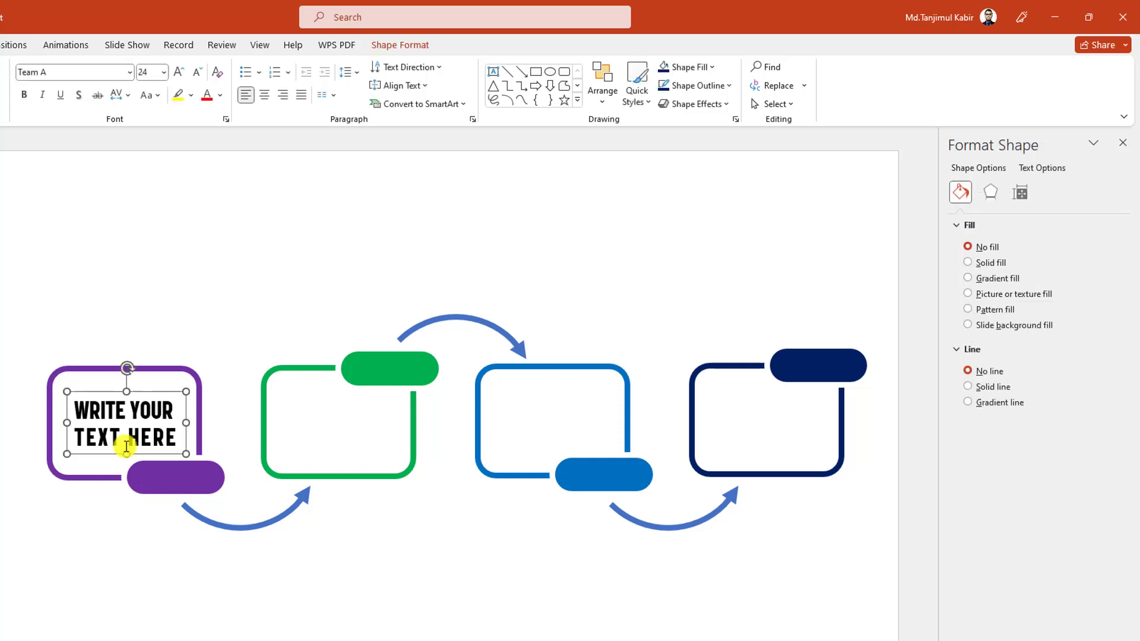
drag(127, 446, 303, 453)
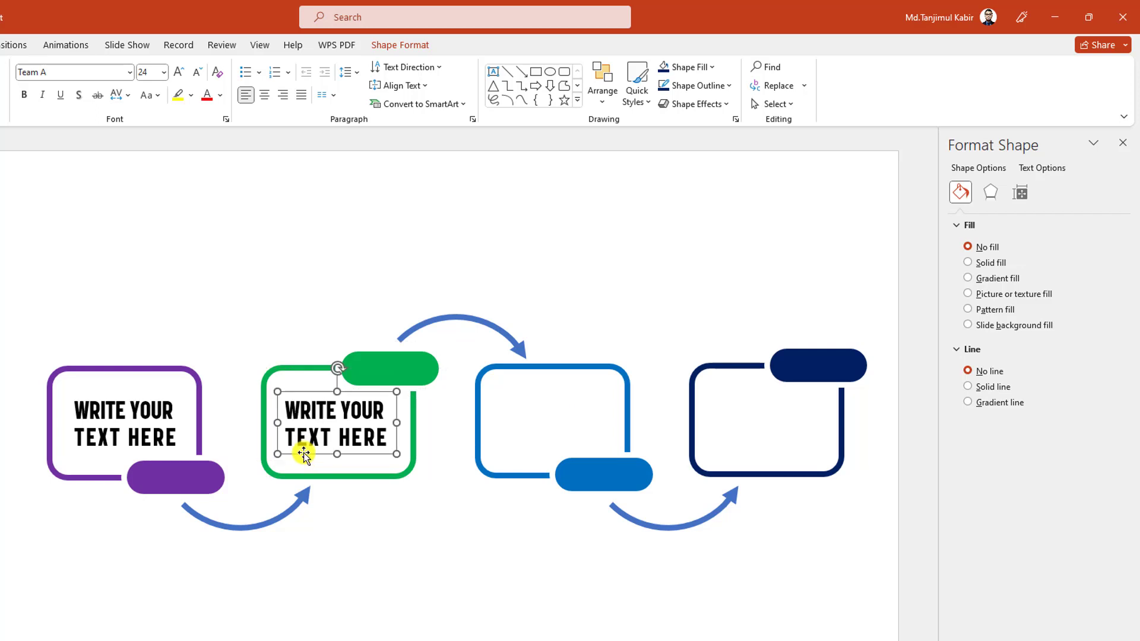
key(ctrl+d)
key(ctrl+d)
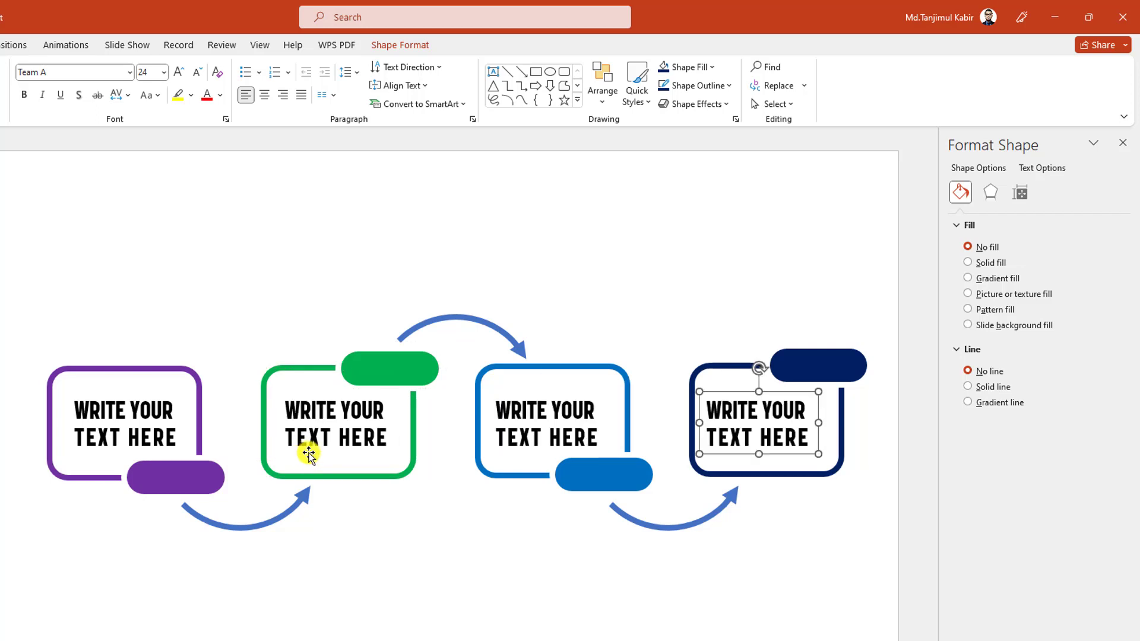
click(537, 411)
drag(530, 454, 539, 454)
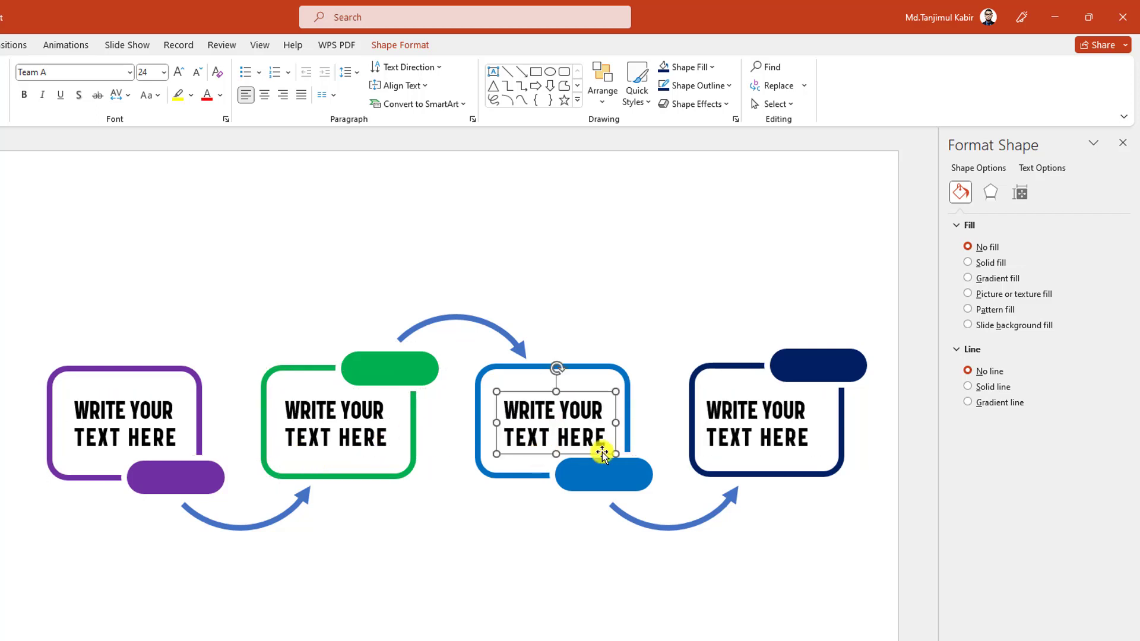
click(748, 445)
drag(748, 459, 758, 459)
click(178, 506)
- Type 1 in the purple pill and set it in the Team A font
click(172, 477)
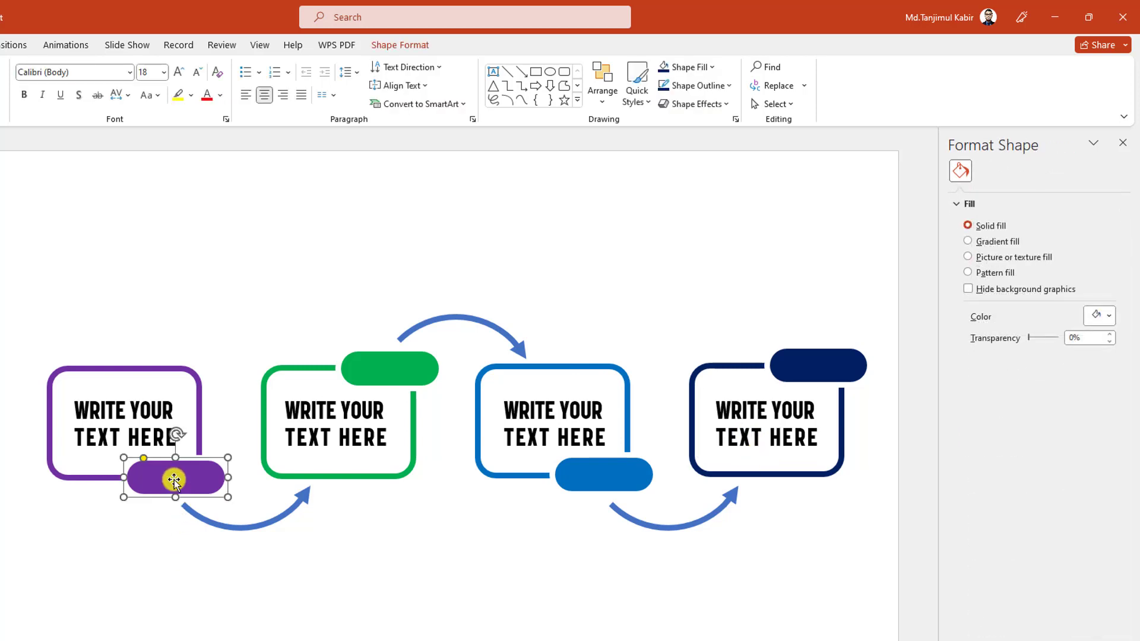
text(1)
double_click(158, 476)
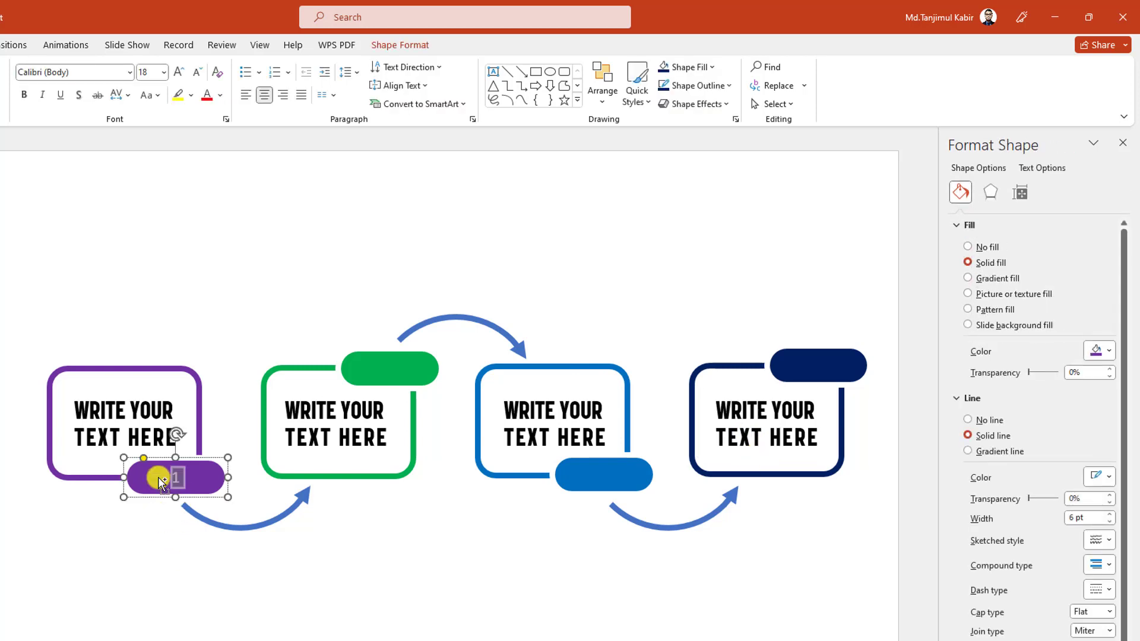
click(86, 73)
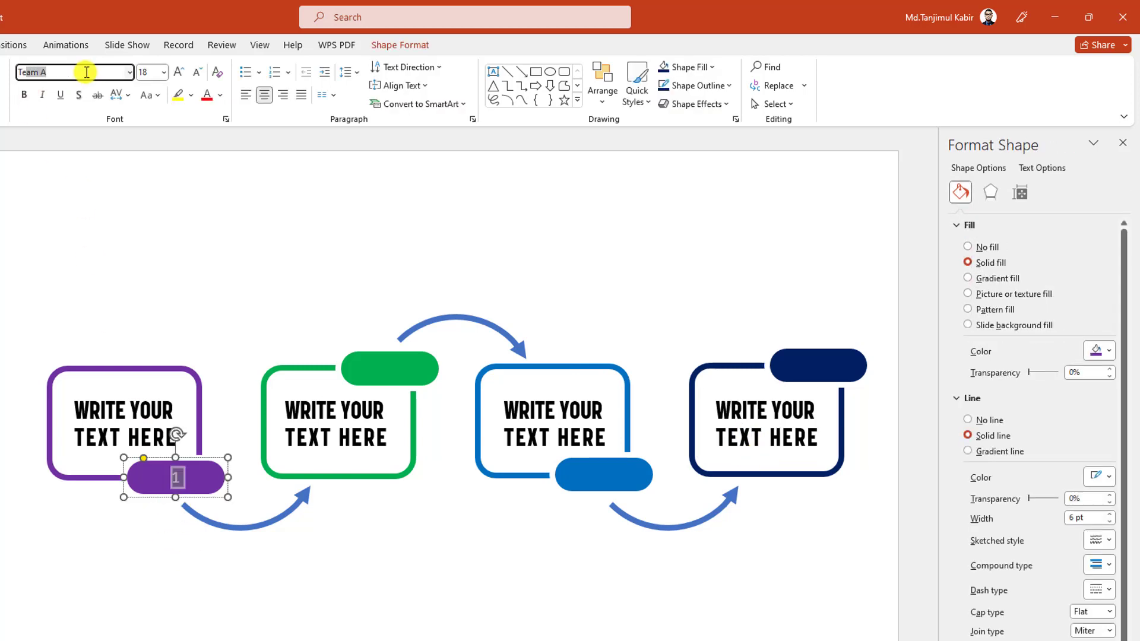
text(T)
key(Return)
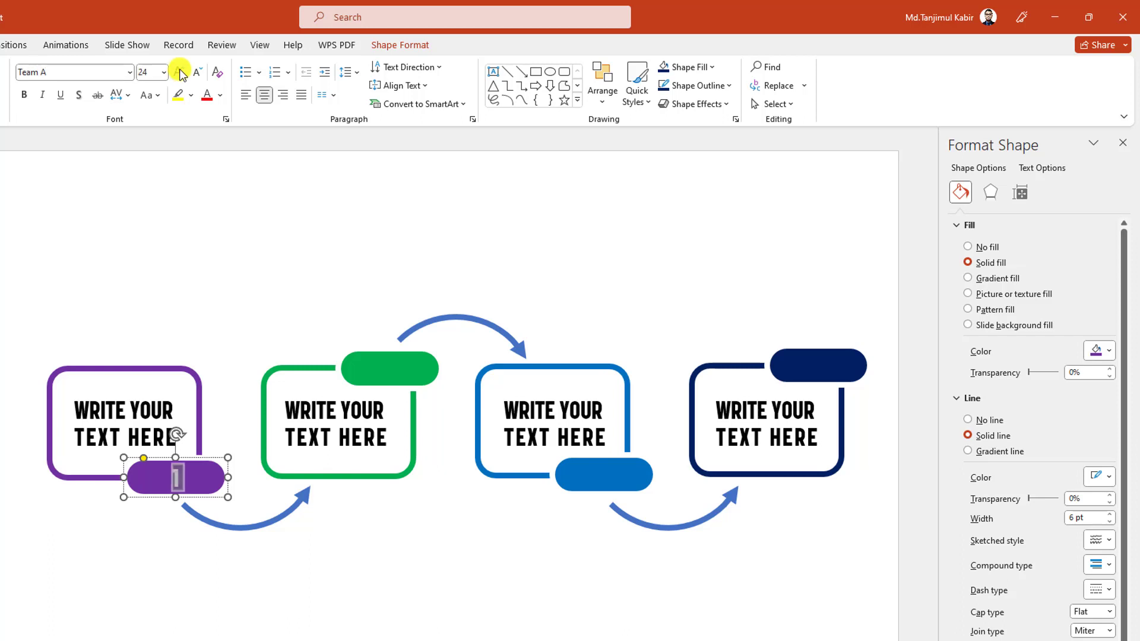
- Set the green pill's 2 in the Team A font
click(393, 368)
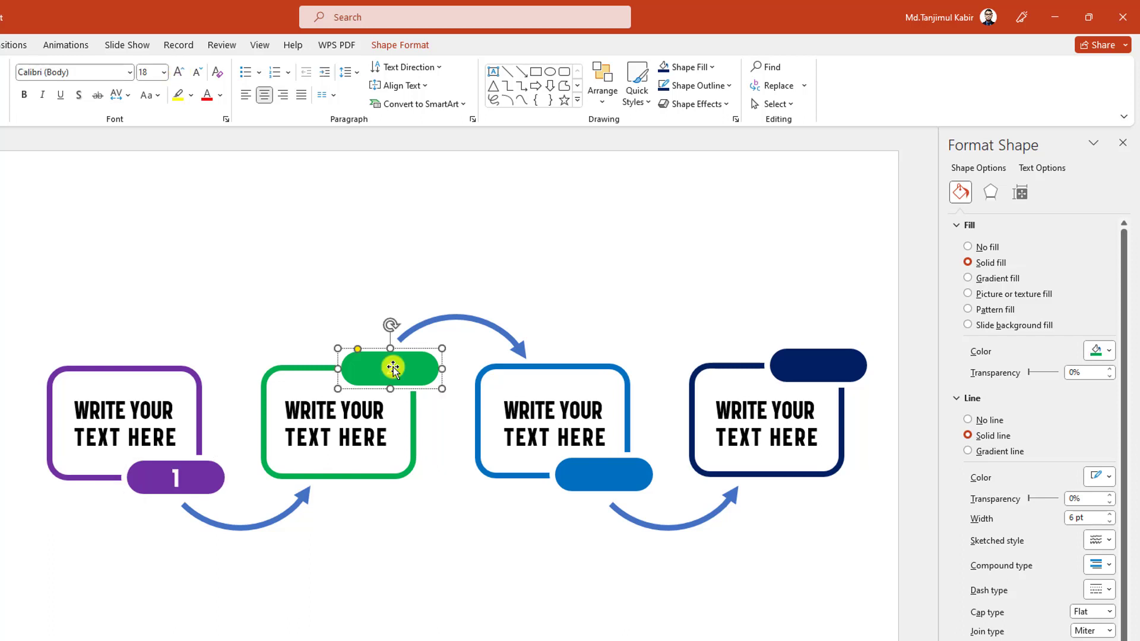
click(102, 73)
text(Team A)
key(Return)
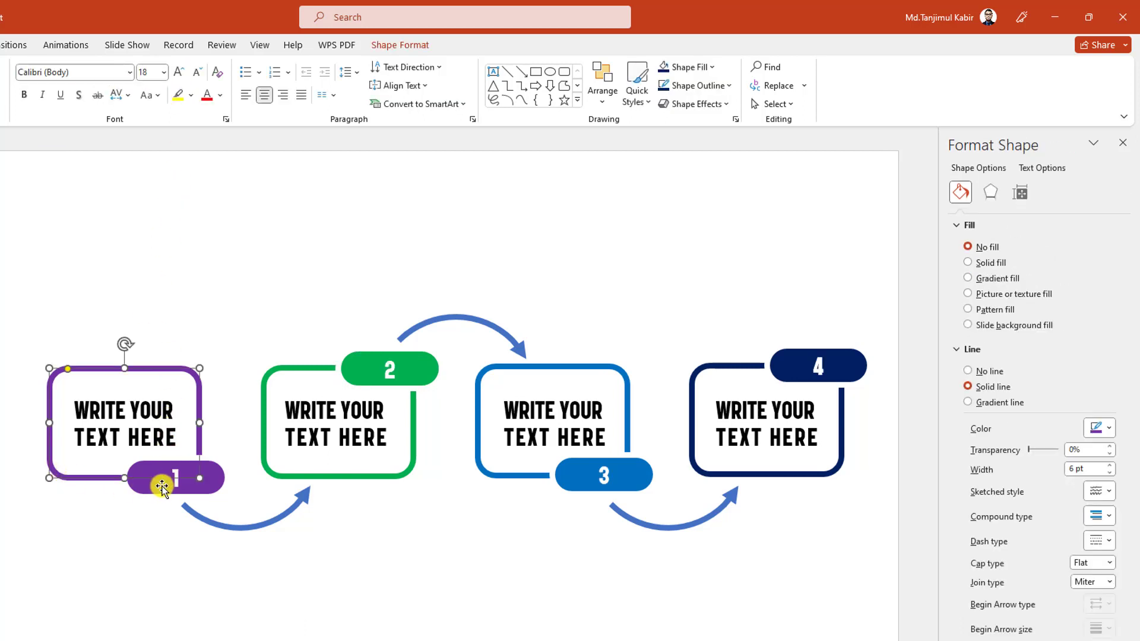
click(161, 487)
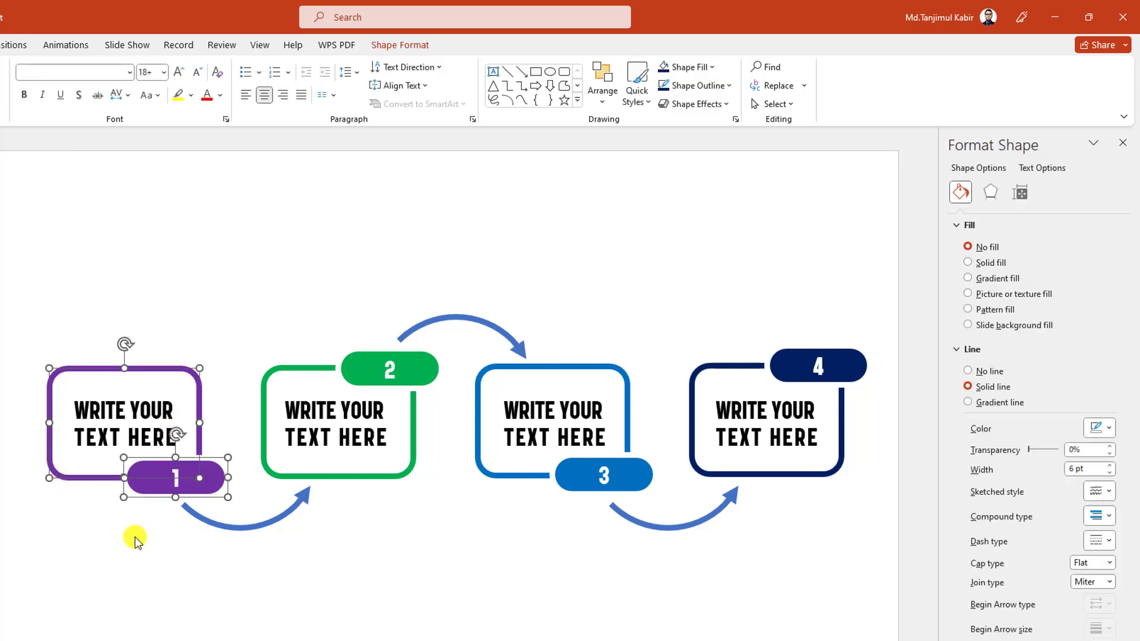
- Group each box with its pill: purple 1, green 2, blue 3 and navy 4
key(ctrl+g)
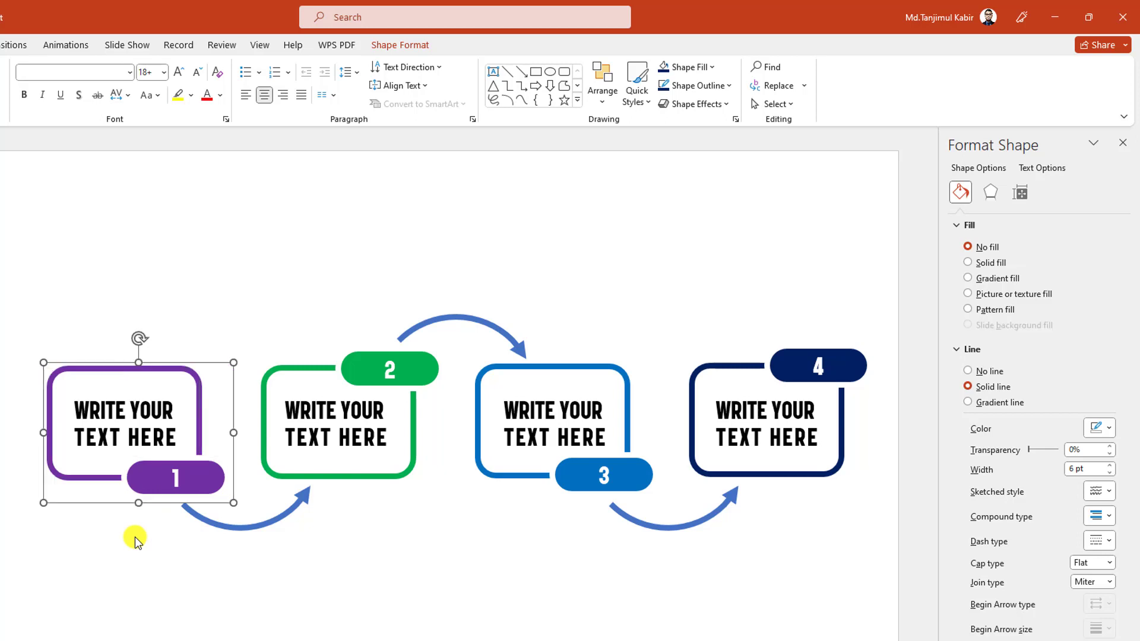
click(323, 476)
shift+click(432, 376)
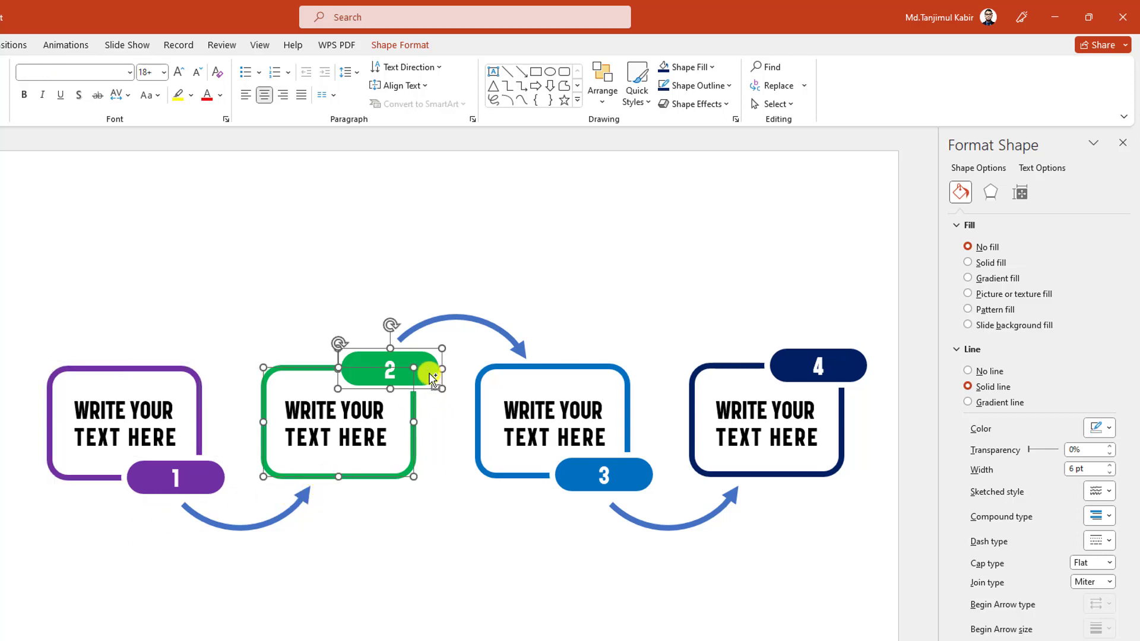
key(ctrl+g)
click(505, 475)
shift+click(623, 481)
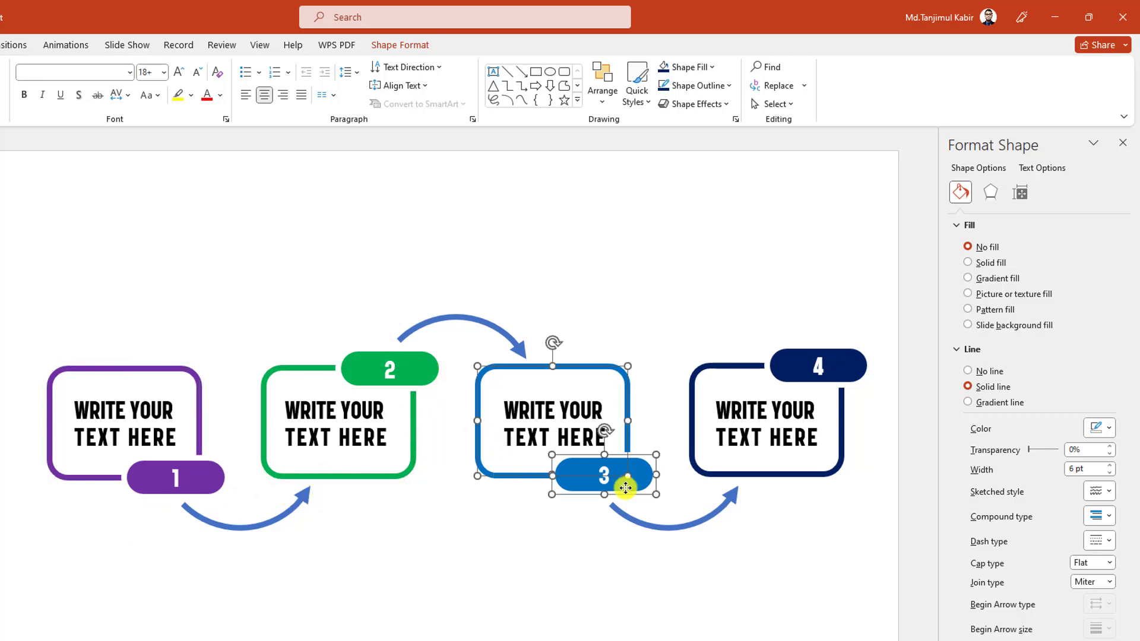
key(ctrl+g)
click(726, 472)
shift+click(858, 374)
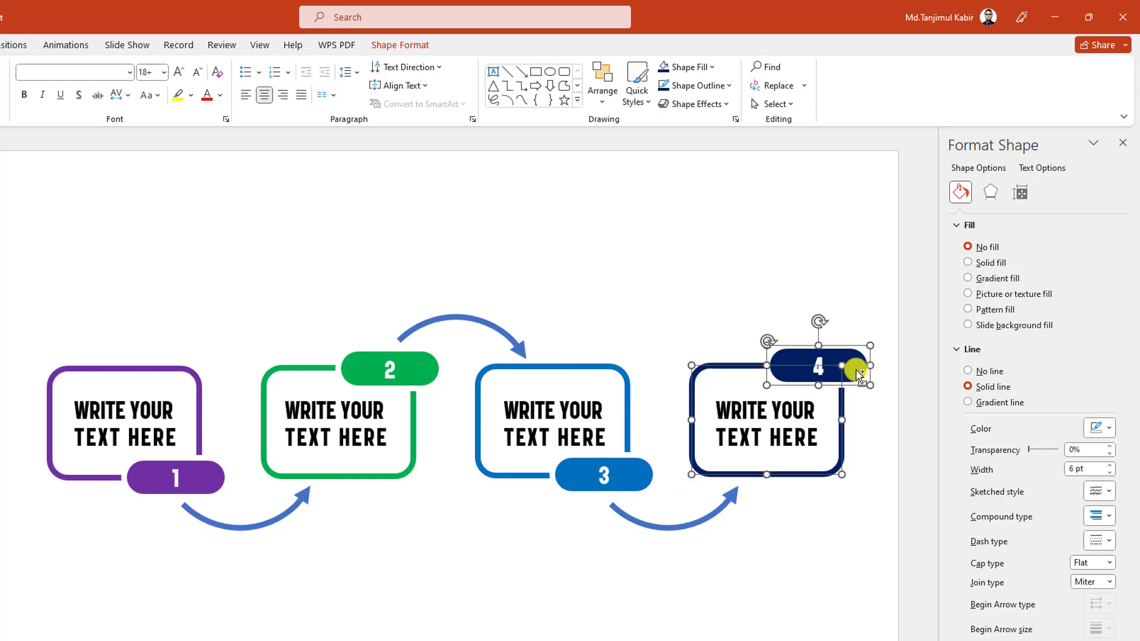
key(ctrl+g)
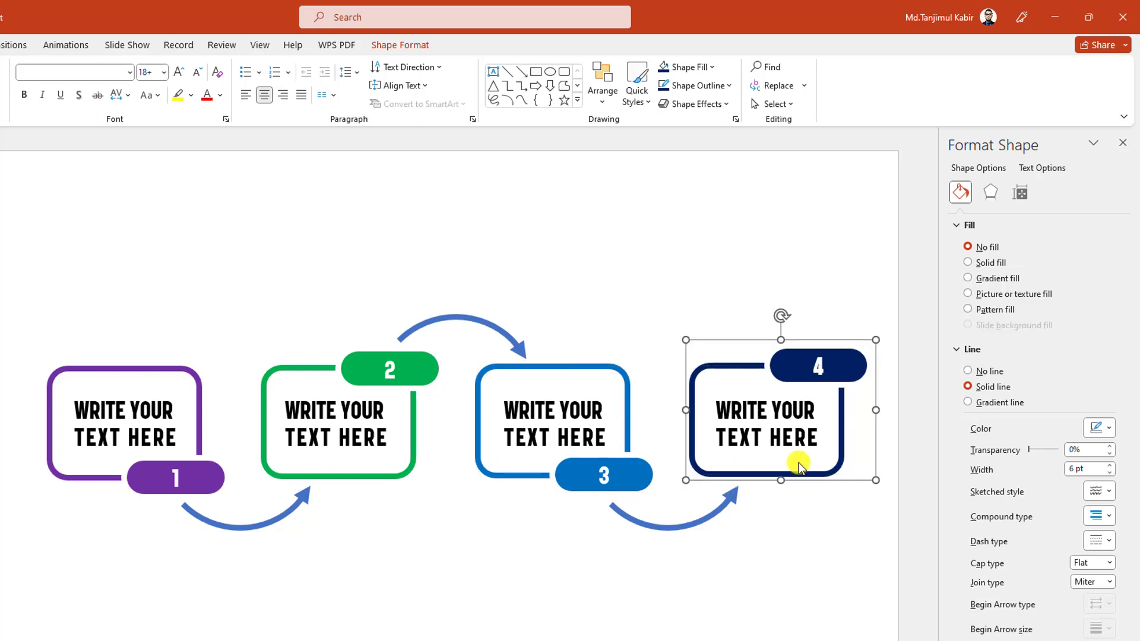
click(275, 573)
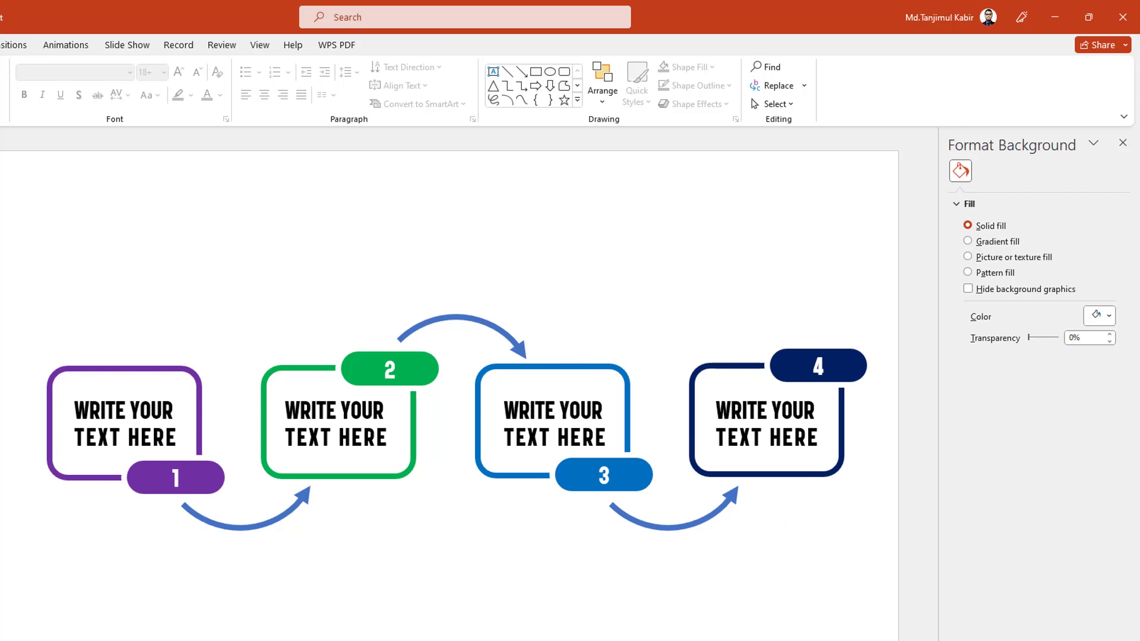
click(64, 475)
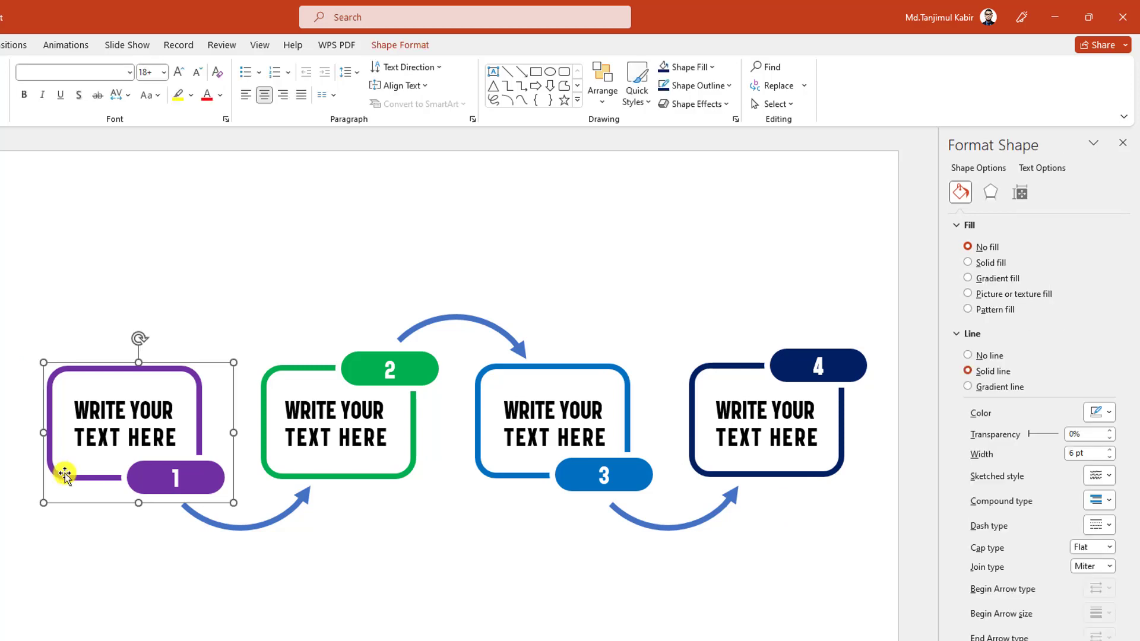
- Give box 1 a Wipe entrance from the left
click(68, 45)
click(216, 84)
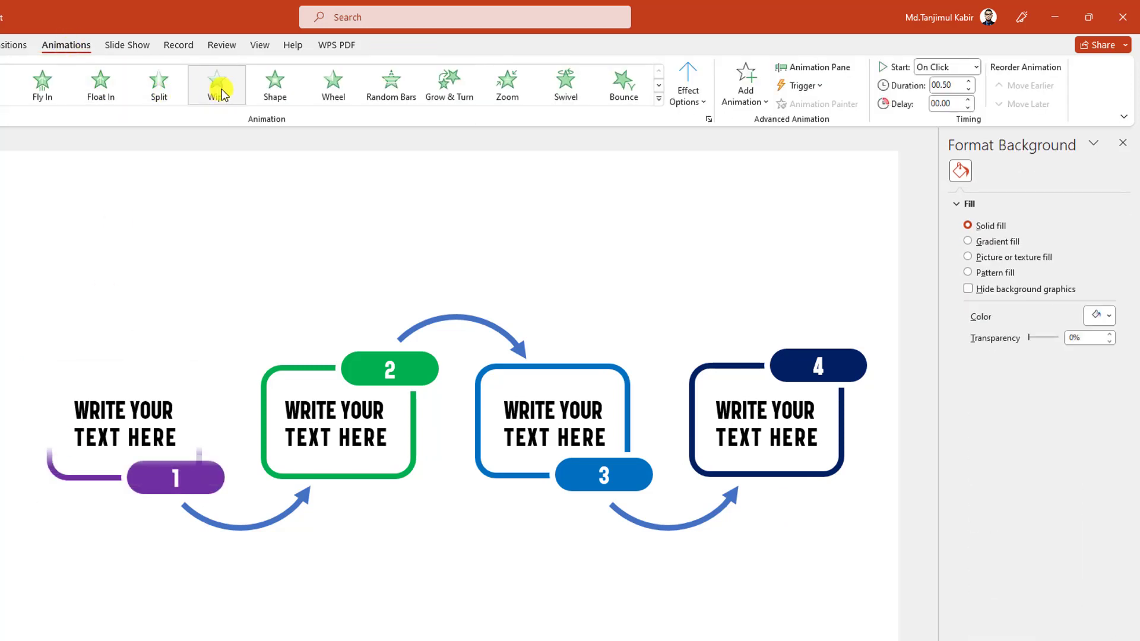
click(691, 105)
click(720, 192)
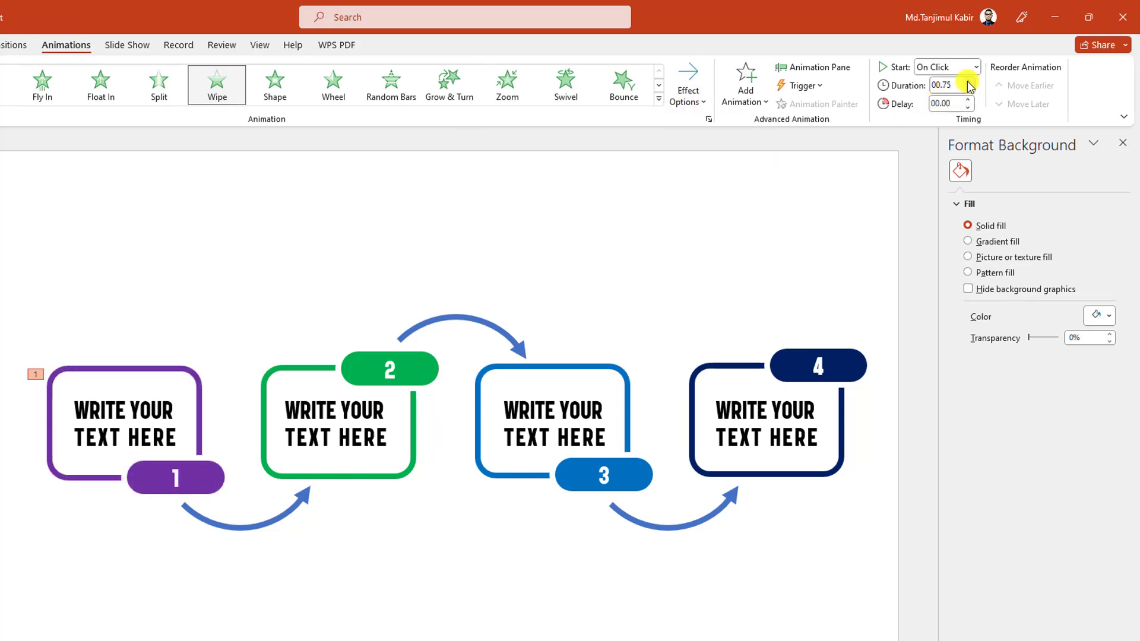
- Make box 1's text zoom in, starting after the previous animation
click(108, 437)
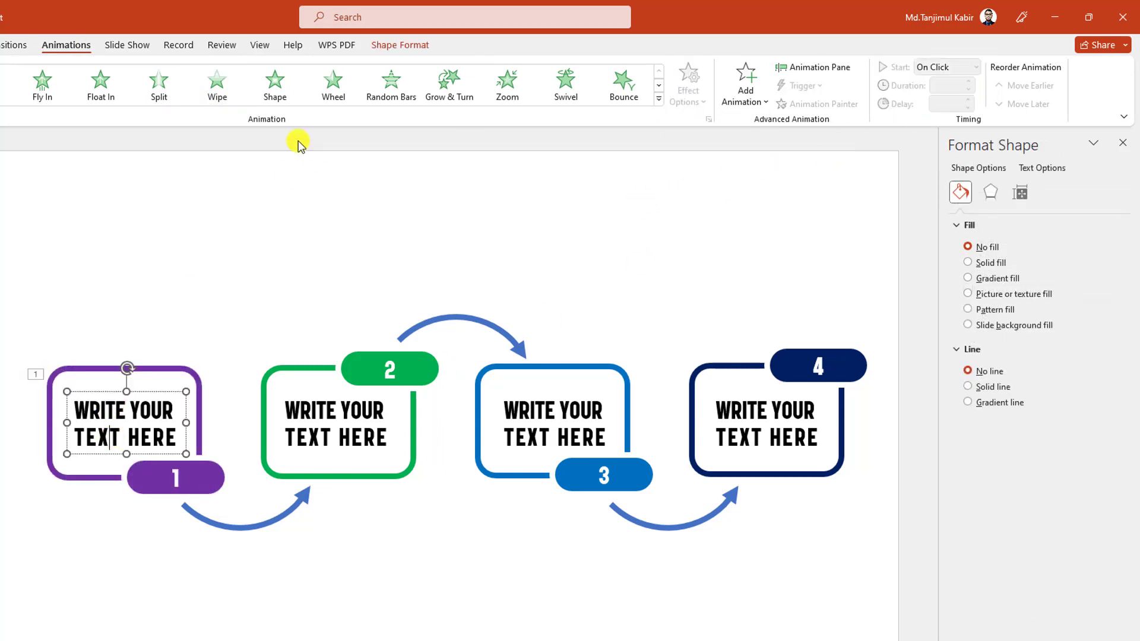
click(508, 86)
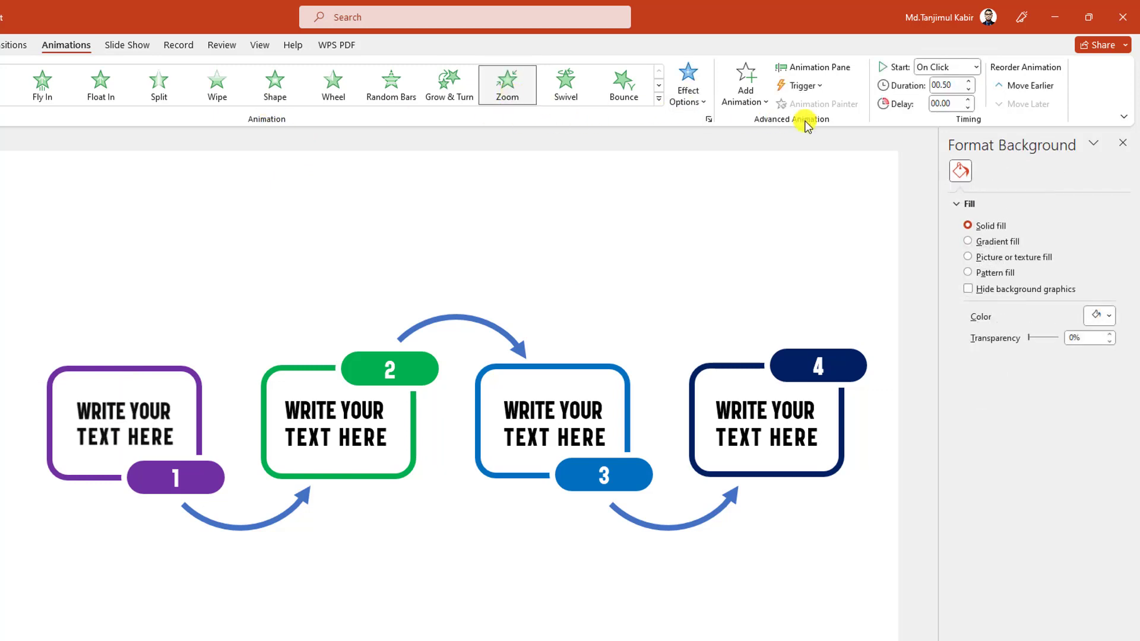
click(976, 68)
click(945, 113)
- Make the curved arrow under box 1 wipe in from the left
click(230, 529)
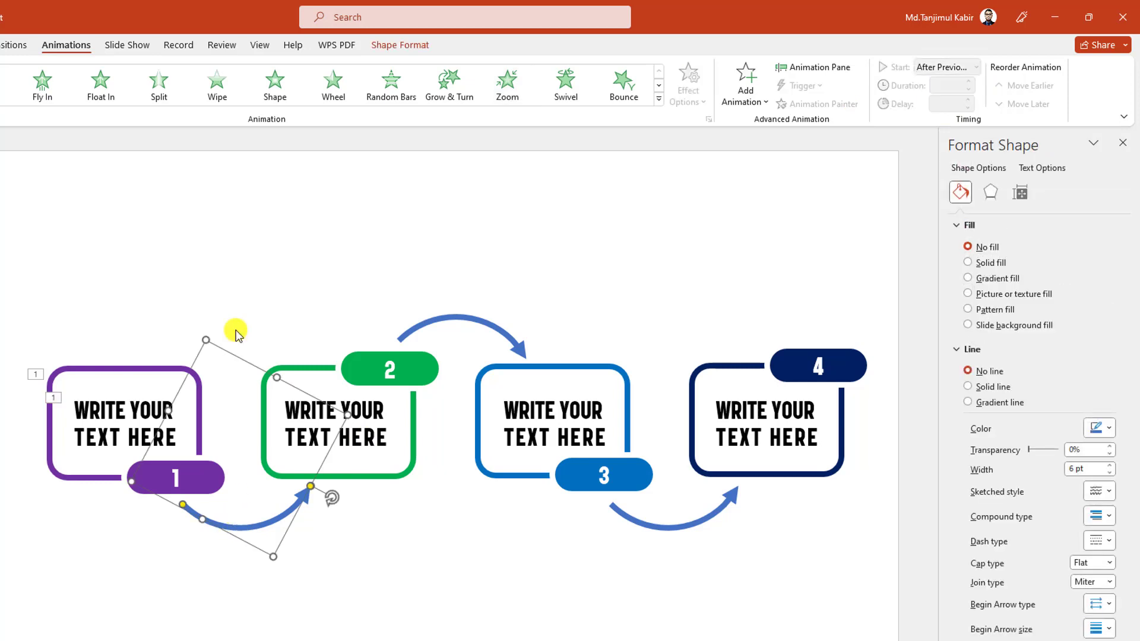
click(235, 95)
click(704, 102)
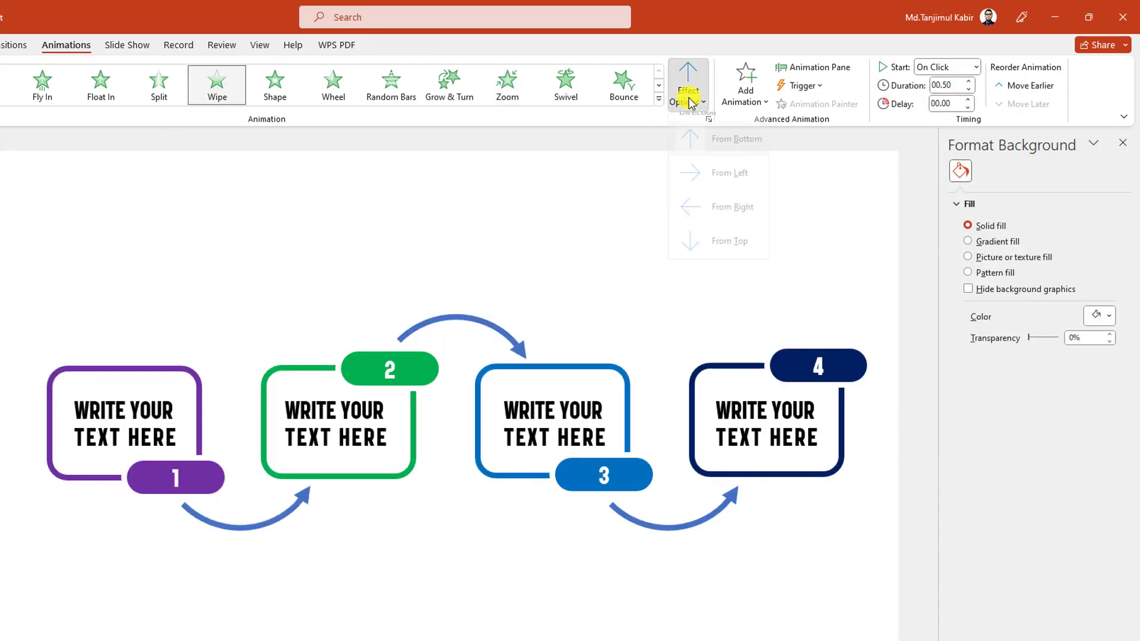
click(711, 185)
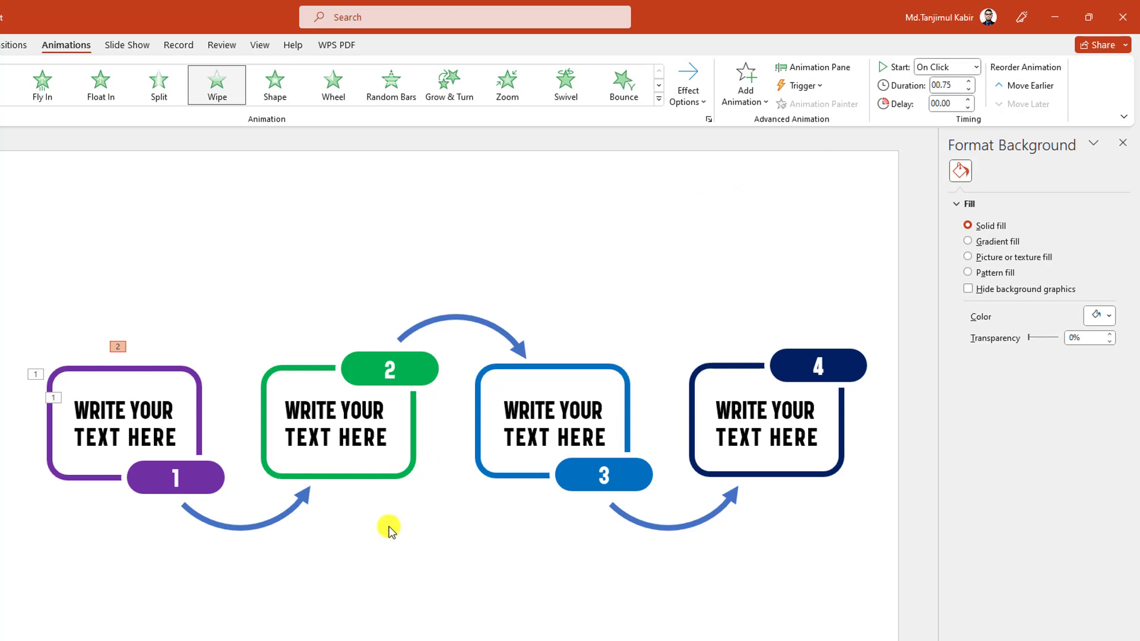
click(269, 472)
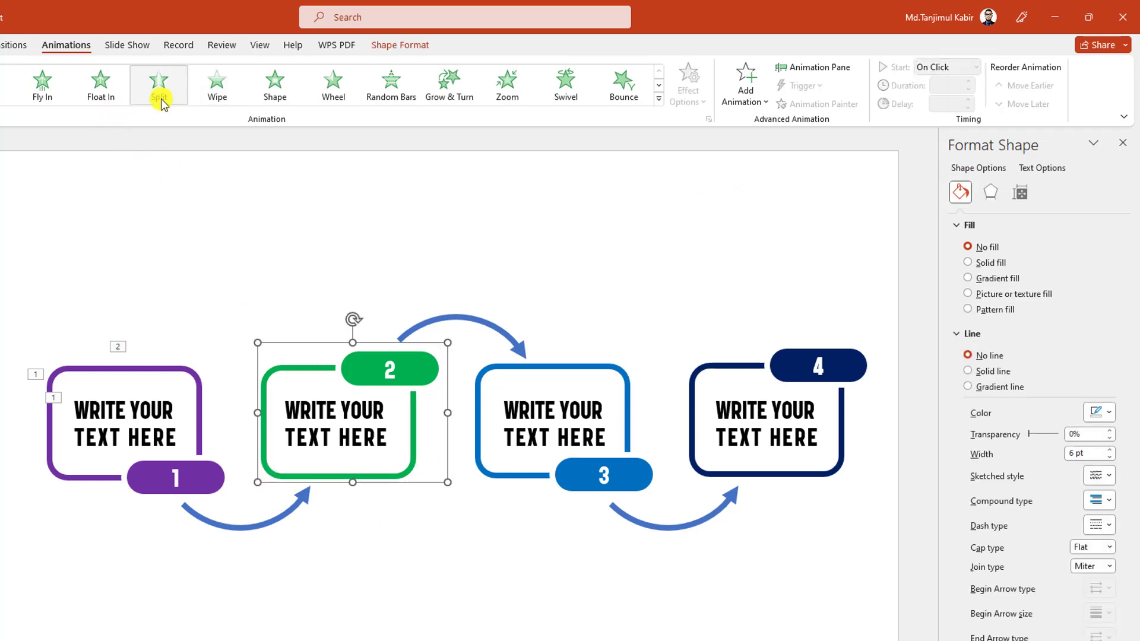
- Give box 2 a Wipe entrance from the left
click(218, 88)
click(688, 95)
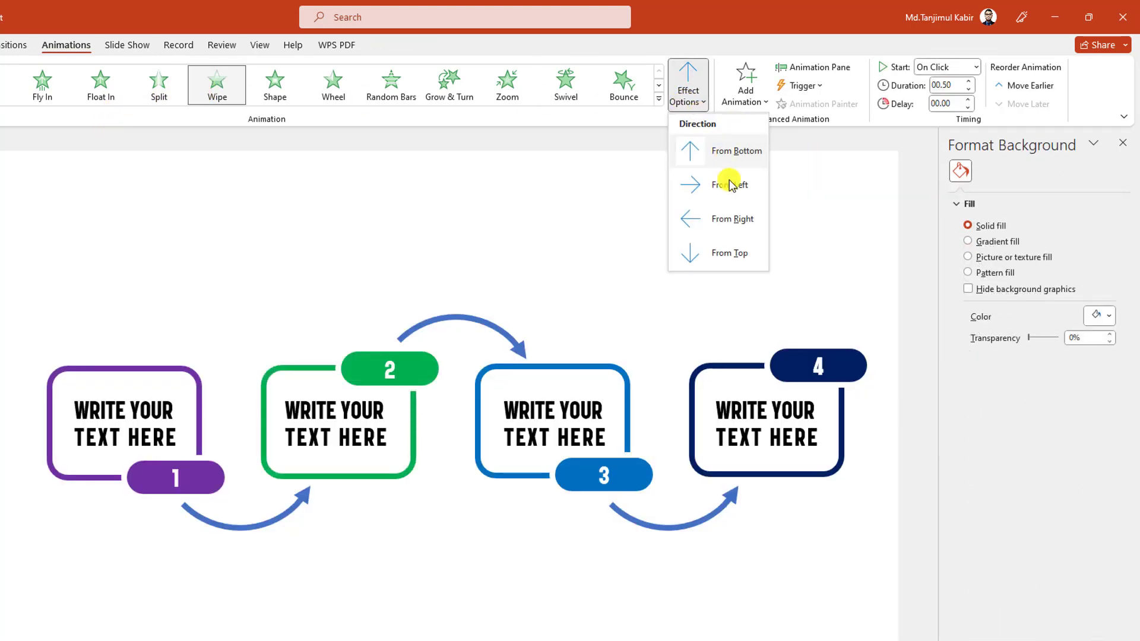
click(729, 184)
- Make box 2's text zoom in, starting after the previous animation
double_click(356, 412)
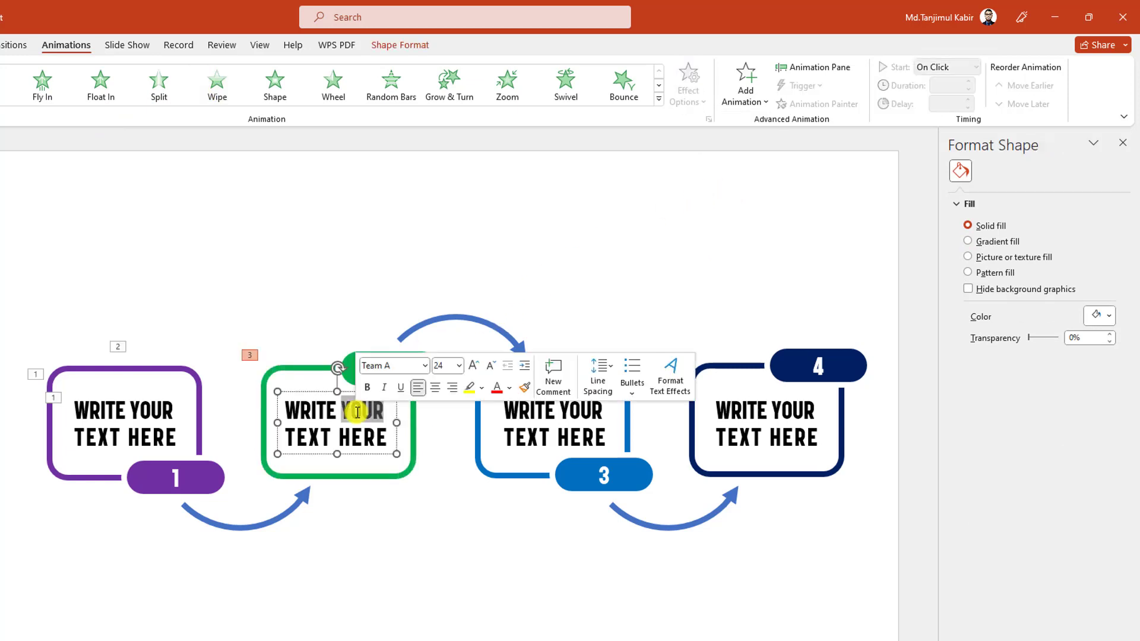
click(507, 86)
click(976, 67)
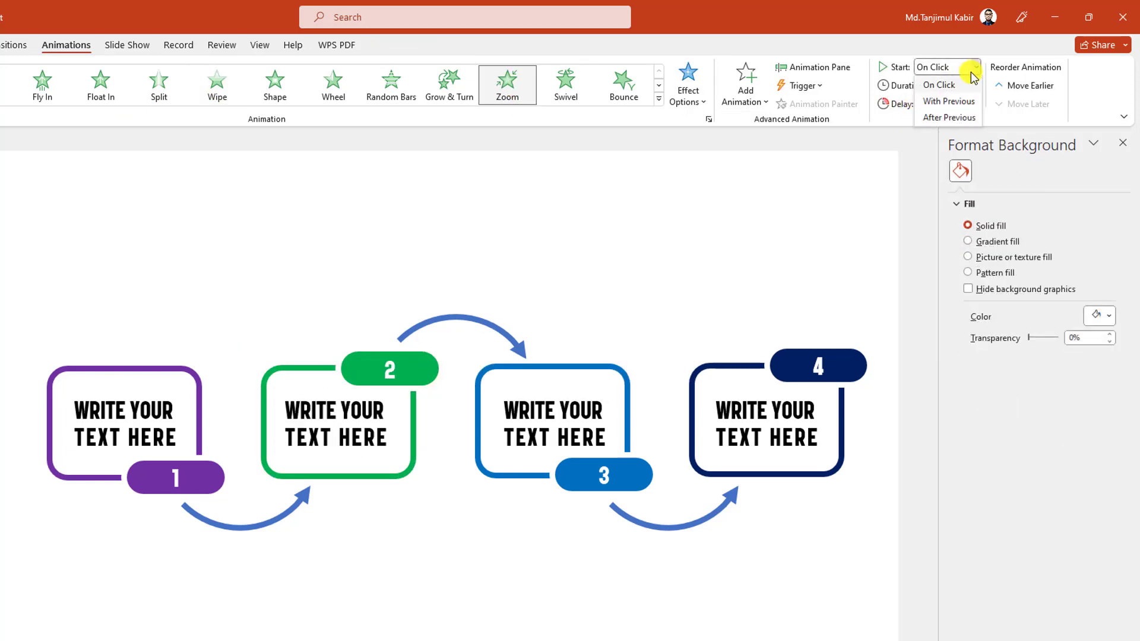
click(949, 118)
click(306, 374)
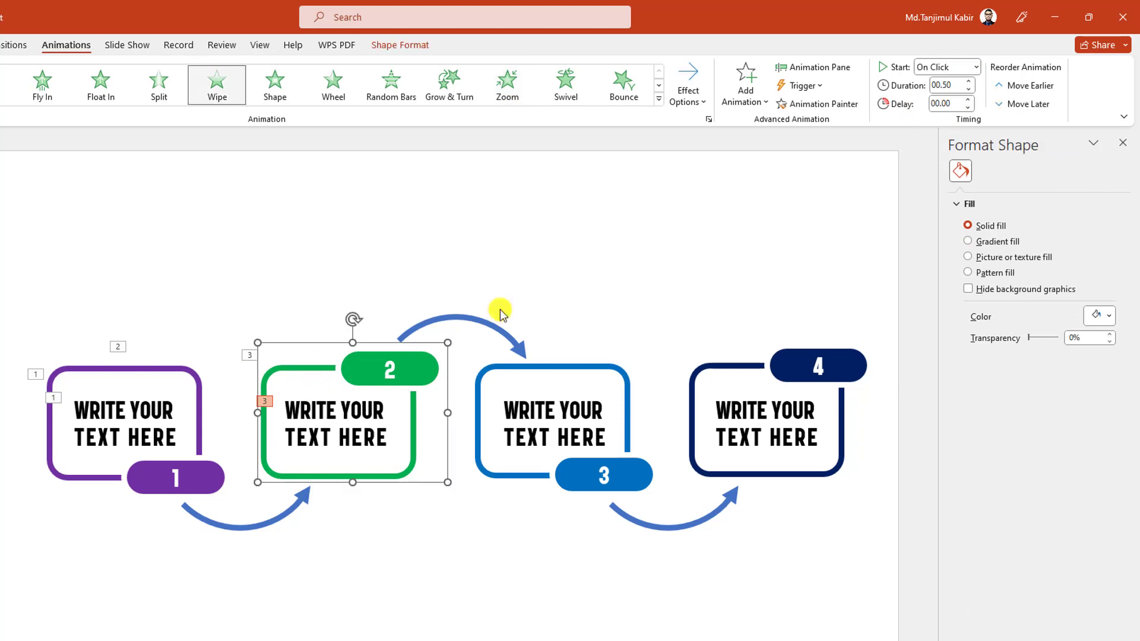
click(338, 435)
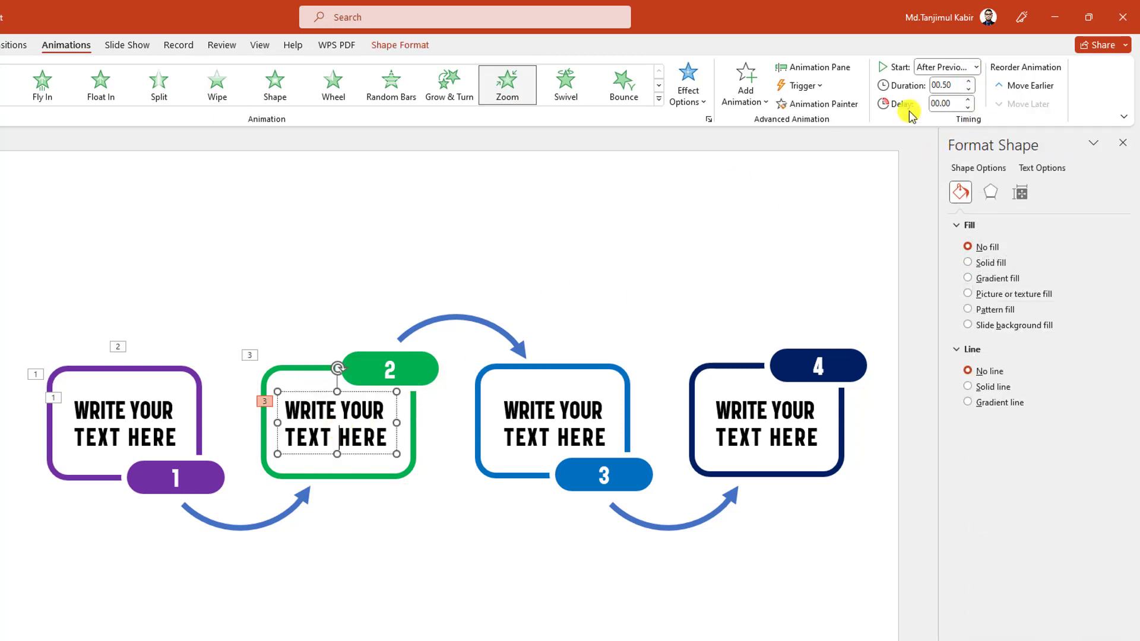
click(423, 522)
- Make the arrow between boxes 2 and 3 wipe from the left over 0.75 seconds
click(471, 318)
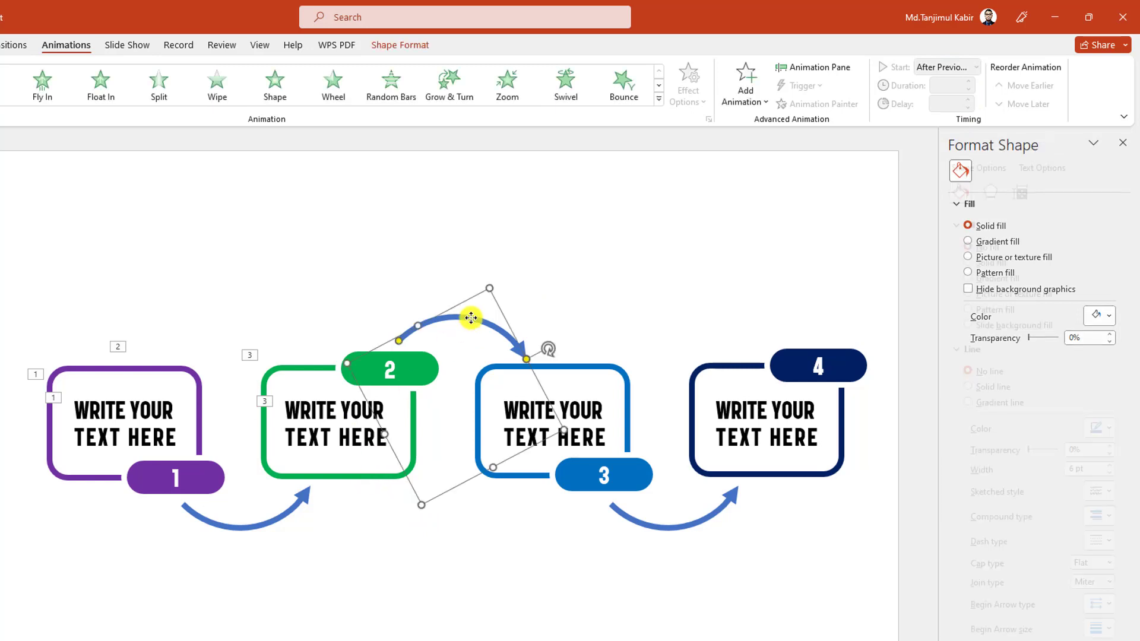
click(215, 91)
click(706, 95)
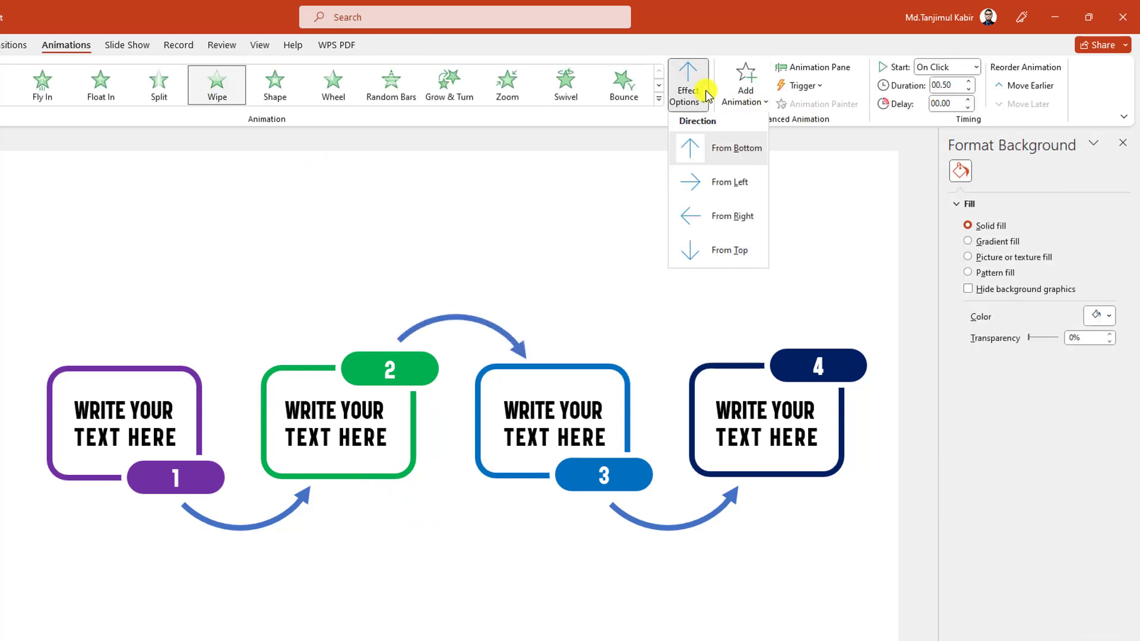
click(725, 183)
click(969, 81)
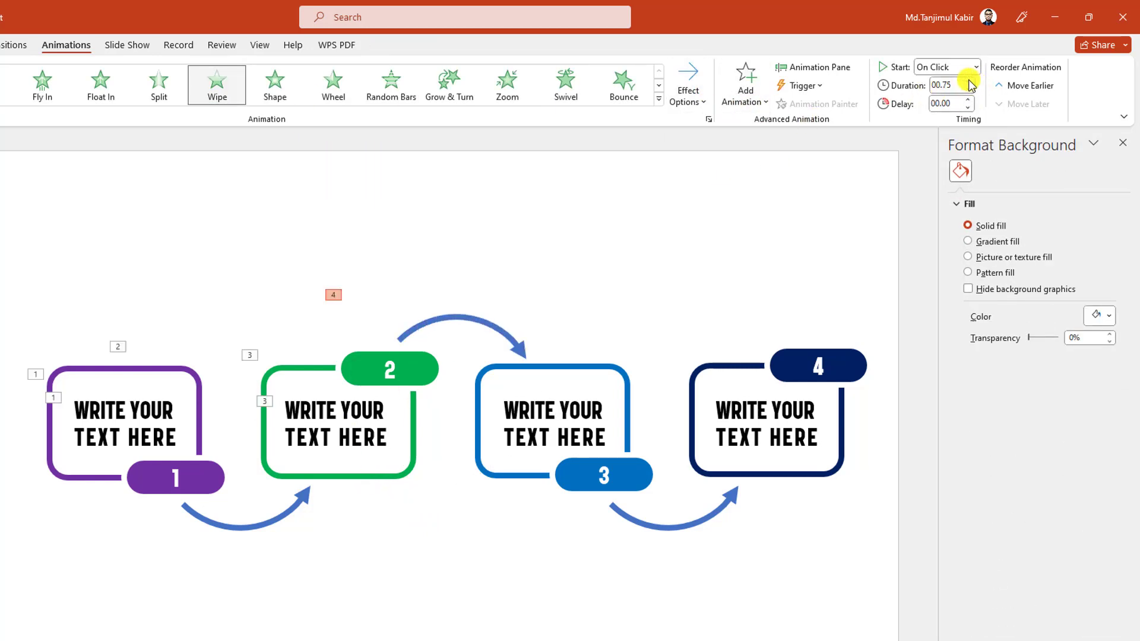
click(386, 476)
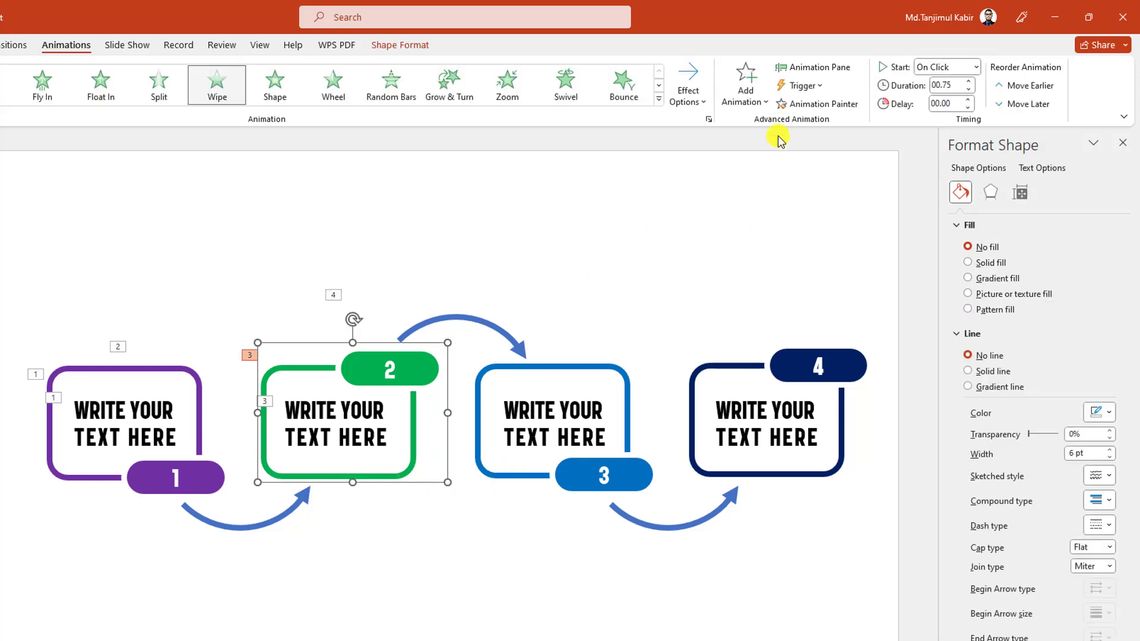
- Copy box 2's wipe, text zoom and arrow wipe onto box 3, its text and the next arrow
click(802, 105)
click(551, 469)
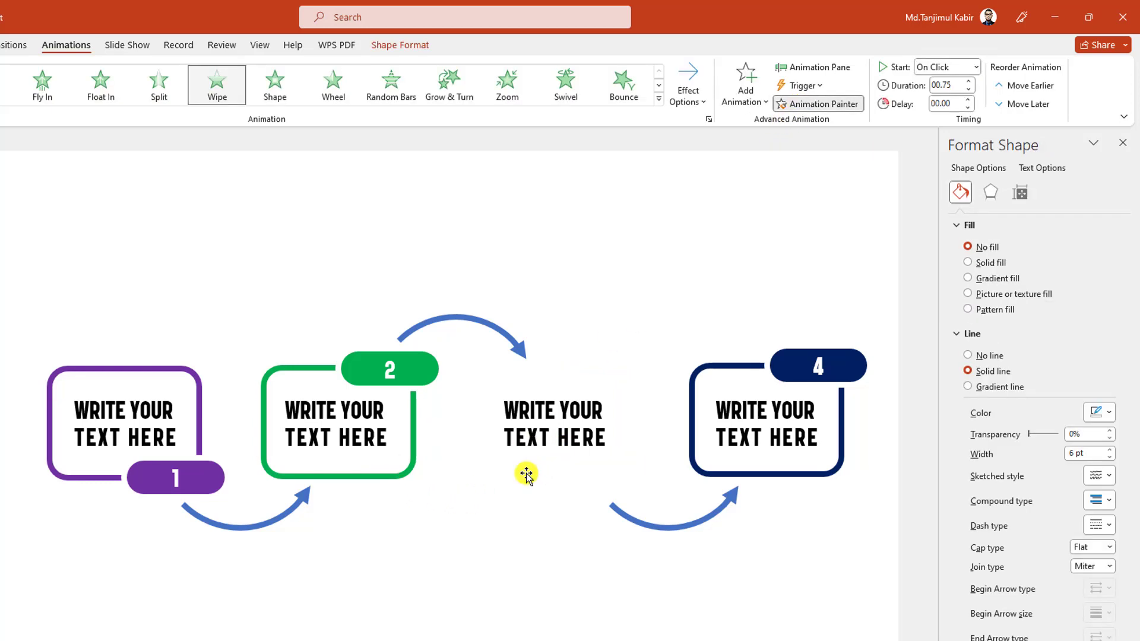
double_click(368, 438)
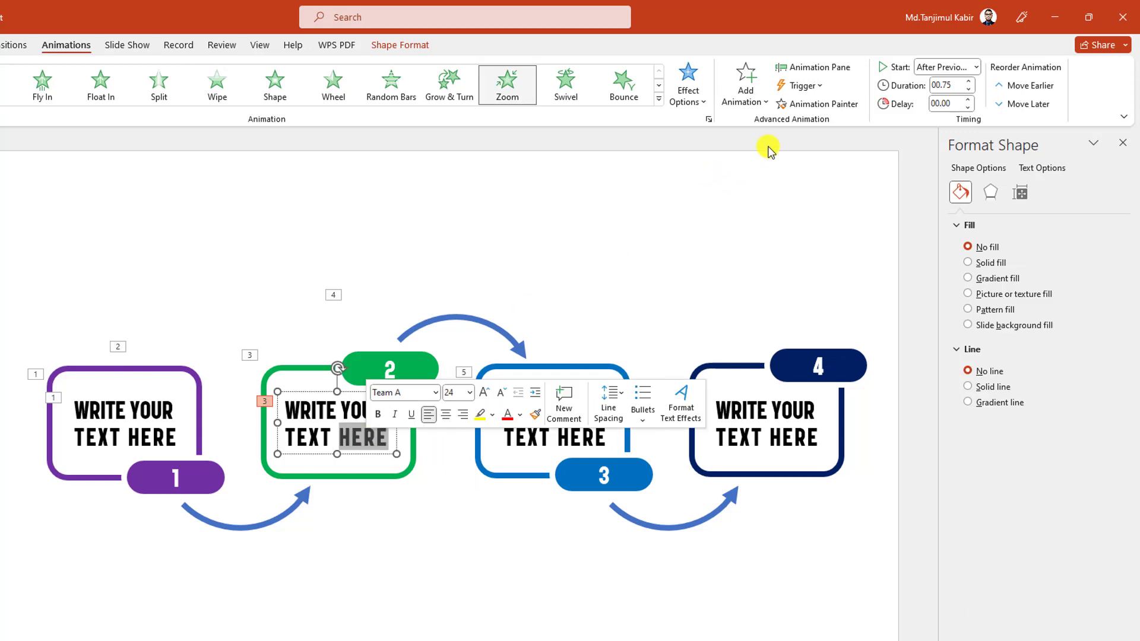
click(806, 107)
click(549, 402)
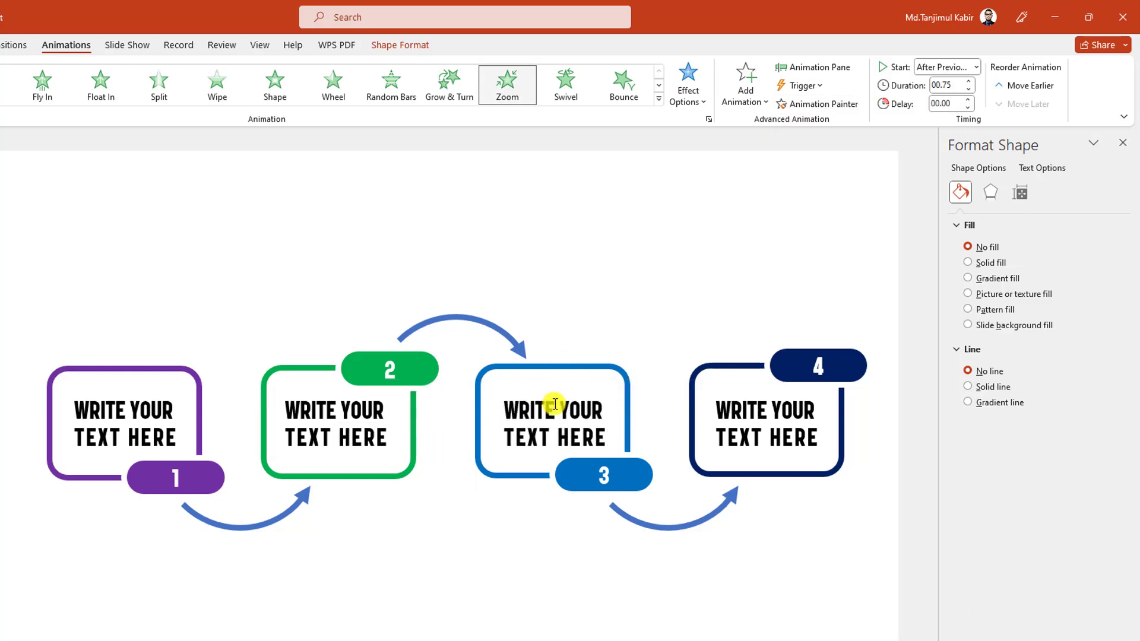
click(498, 326)
click(816, 103)
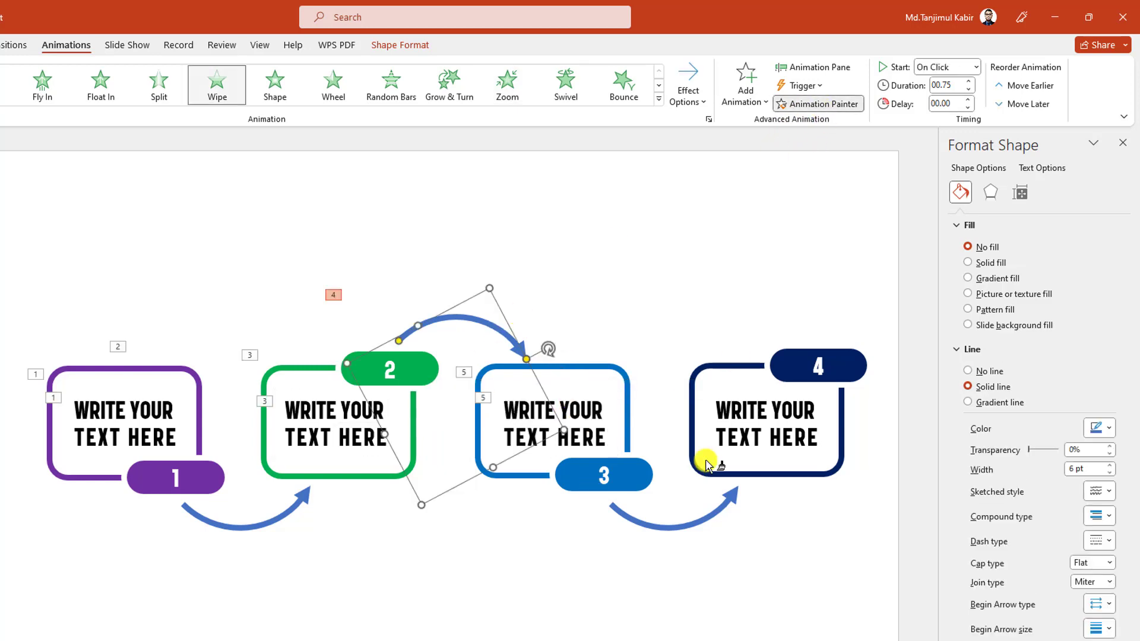
click(677, 534)
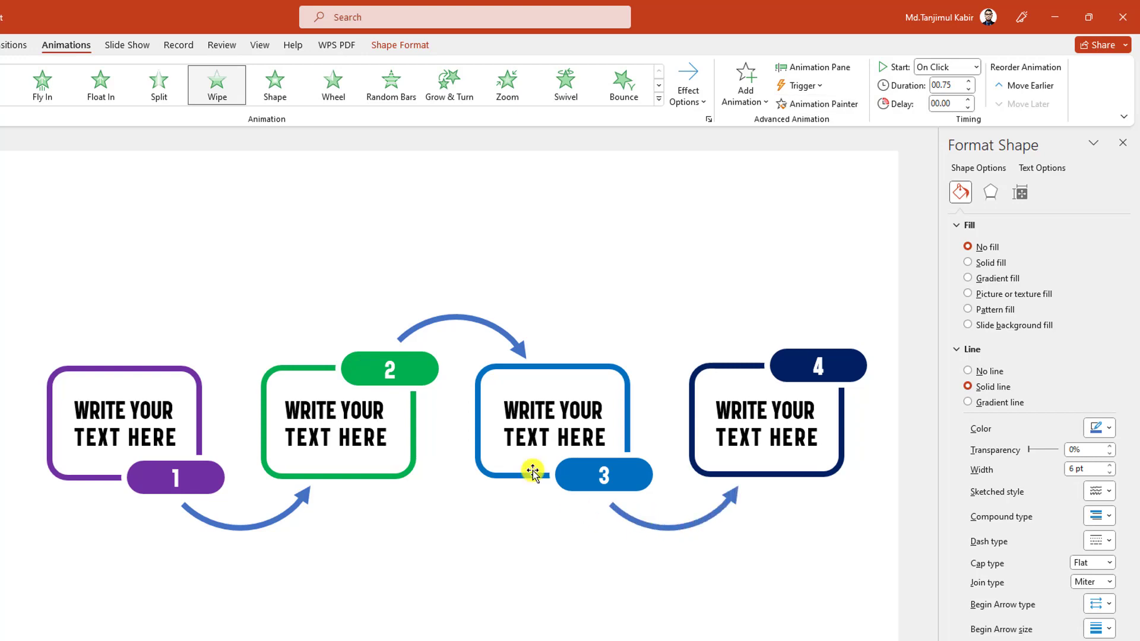
- Copy box 3's wipe and text zoom onto box 4 and its text
click(529, 472)
click(819, 104)
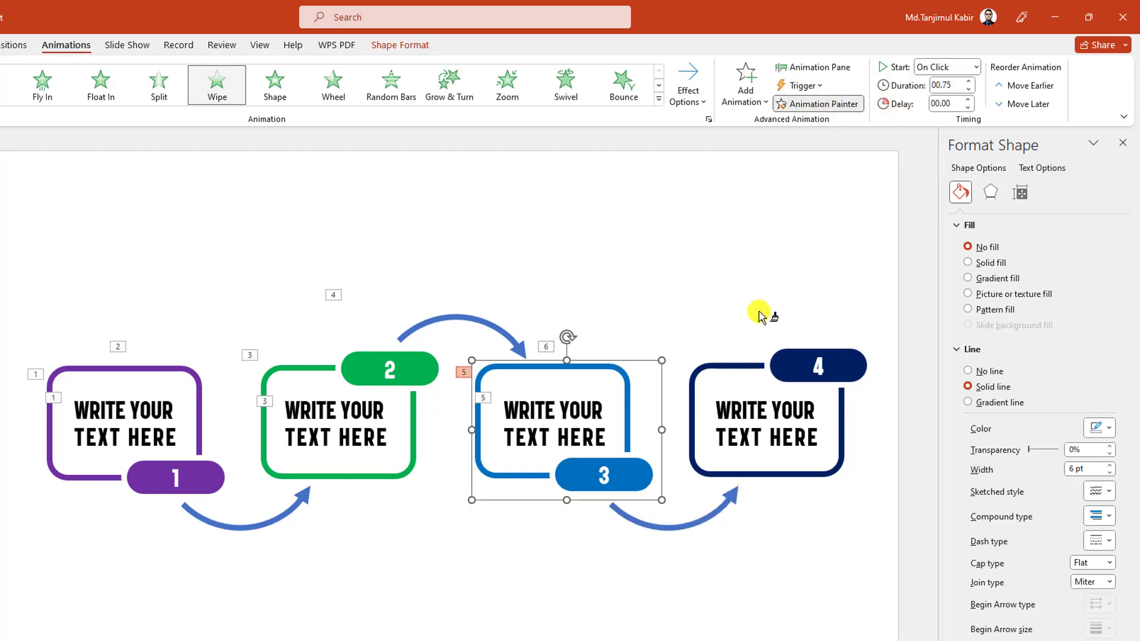
click(719, 371)
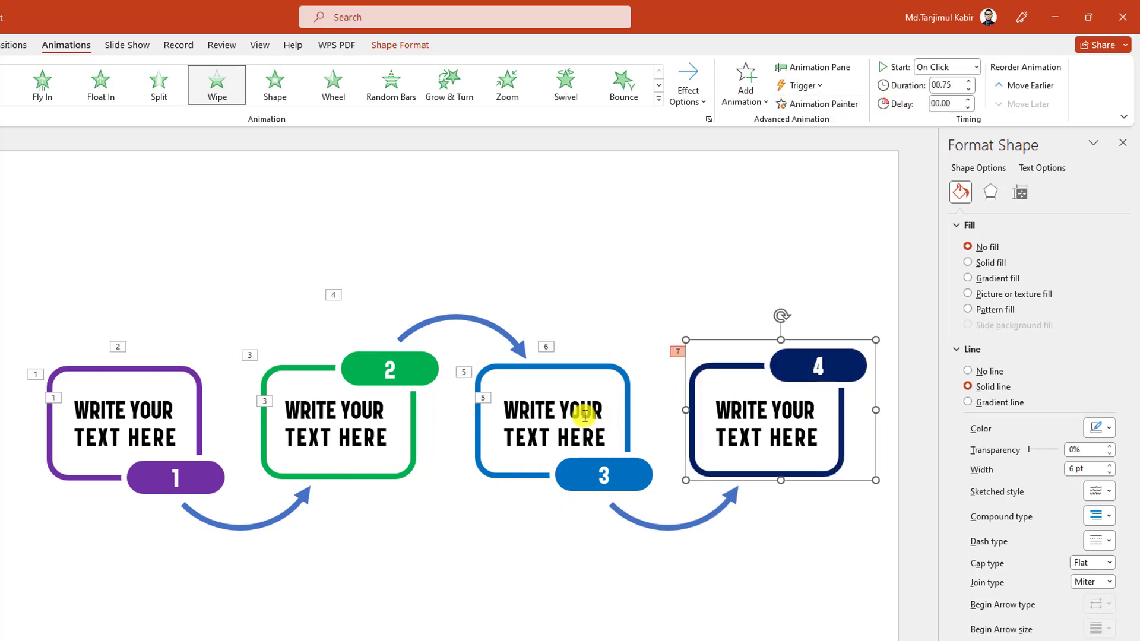
double_click(585, 415)
click(799, 104)
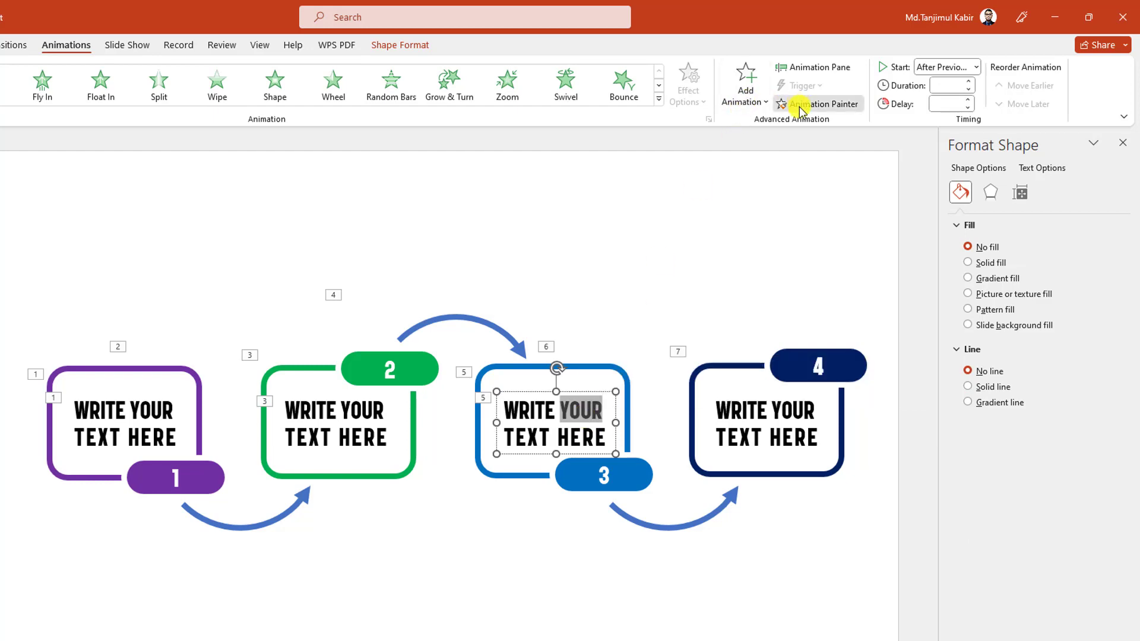
click(769, 429)
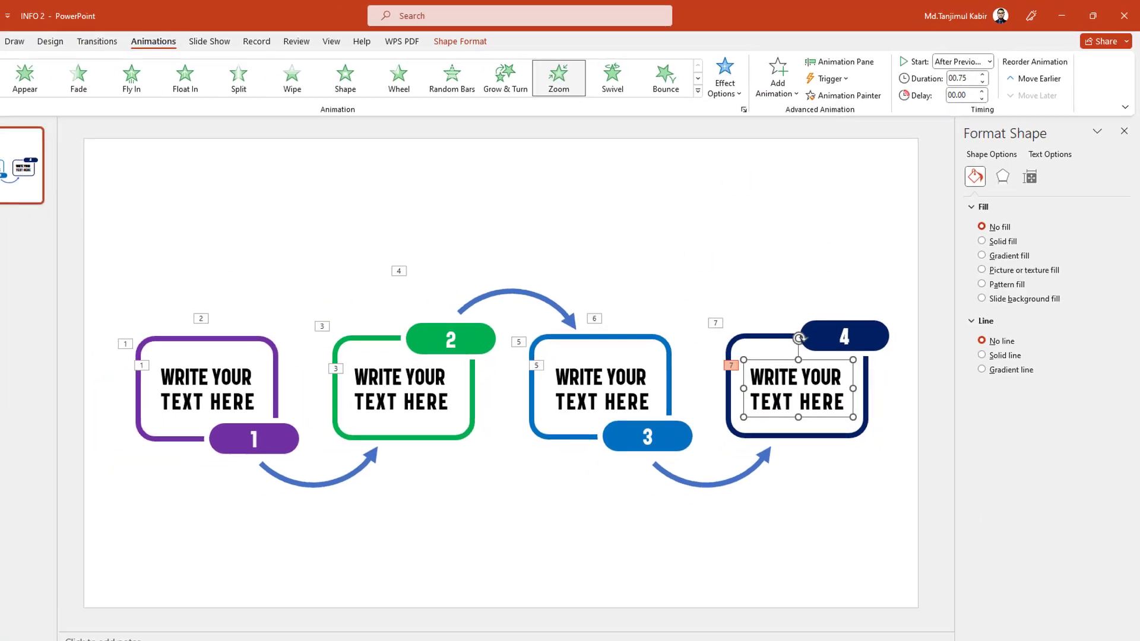